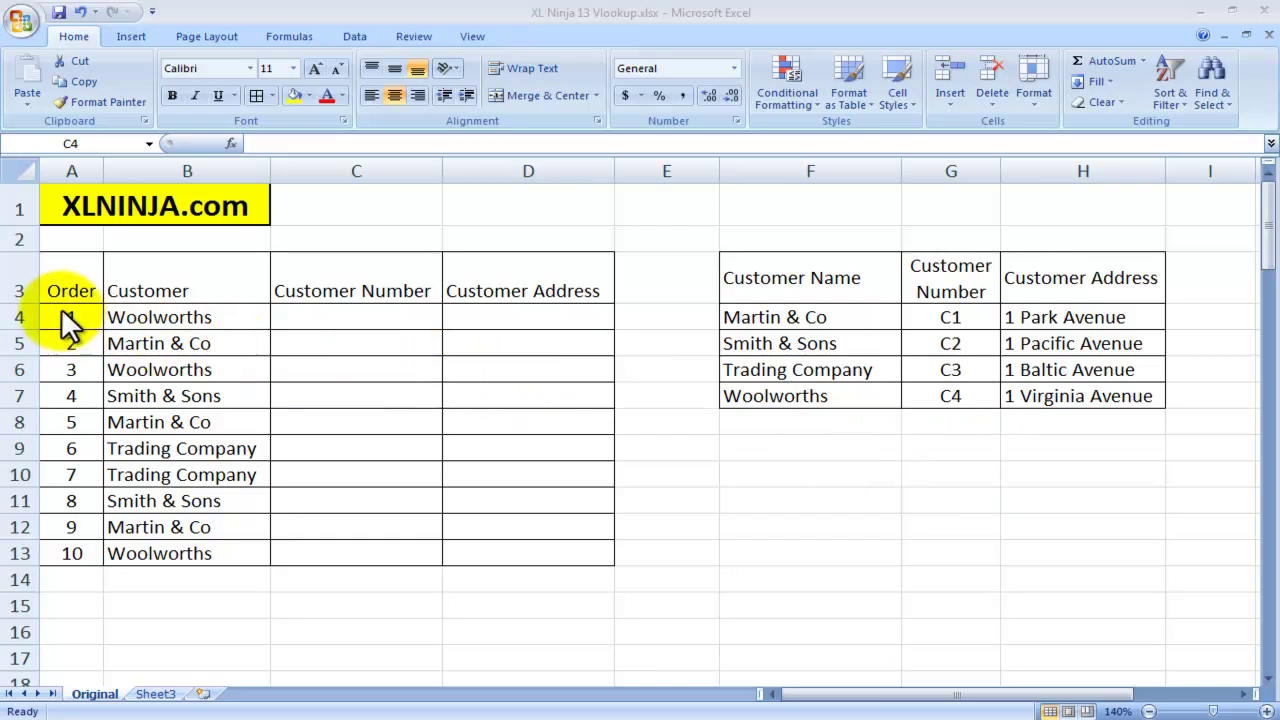
# Highlight the order numbers and customers, noting the first Customer Number and Address cells
pyautogui.moveTo(63, 289); pyautogui.dragTo(216, 625)
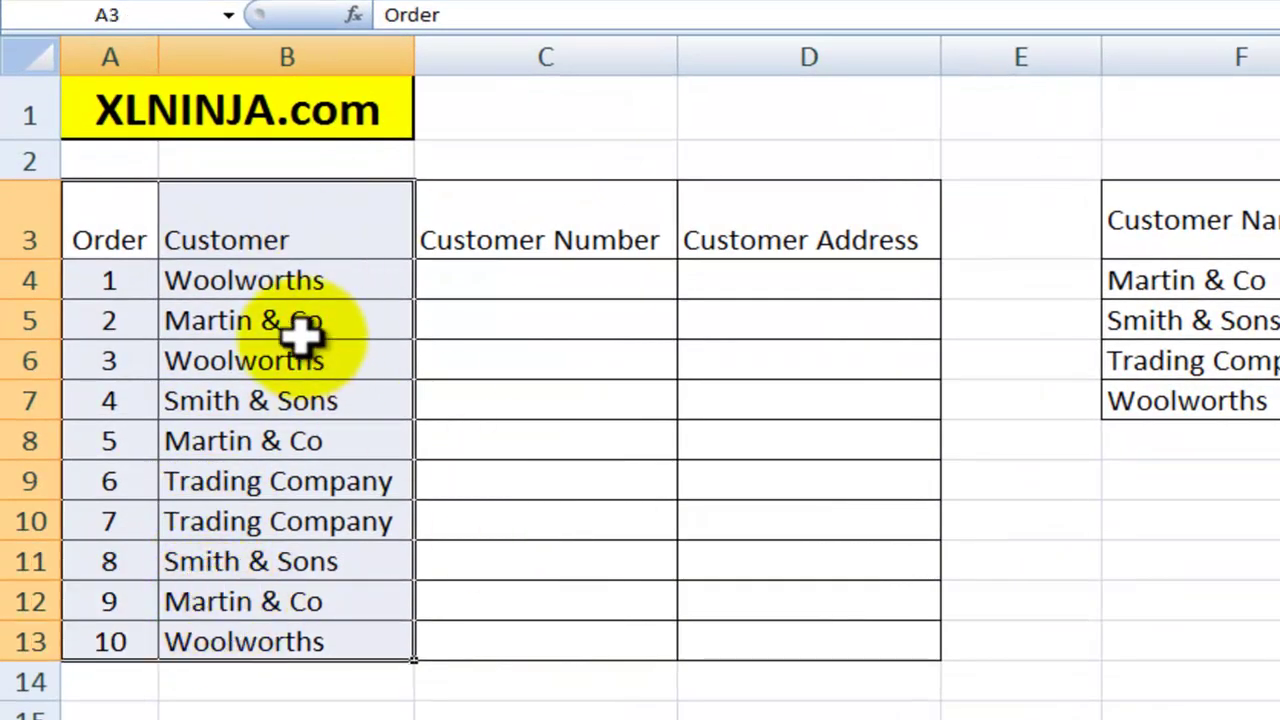
pyautogui.click(300, 285)
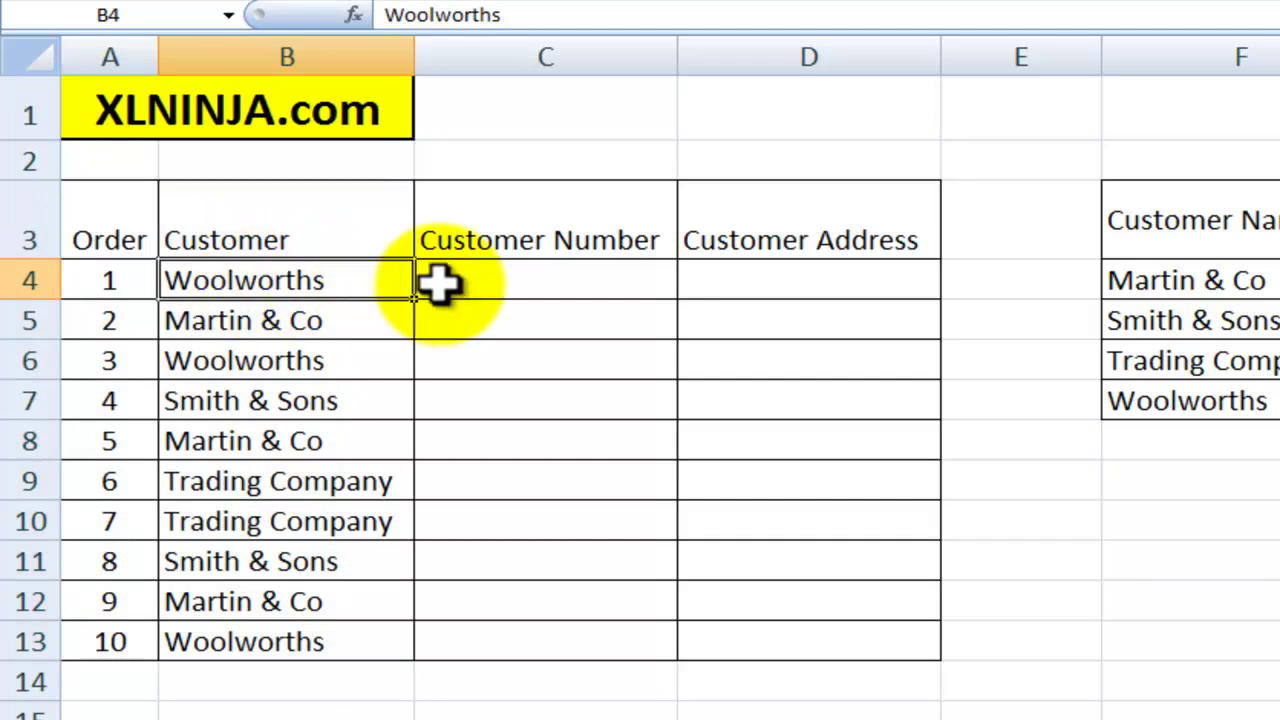
pyautogui.click(497, 280)
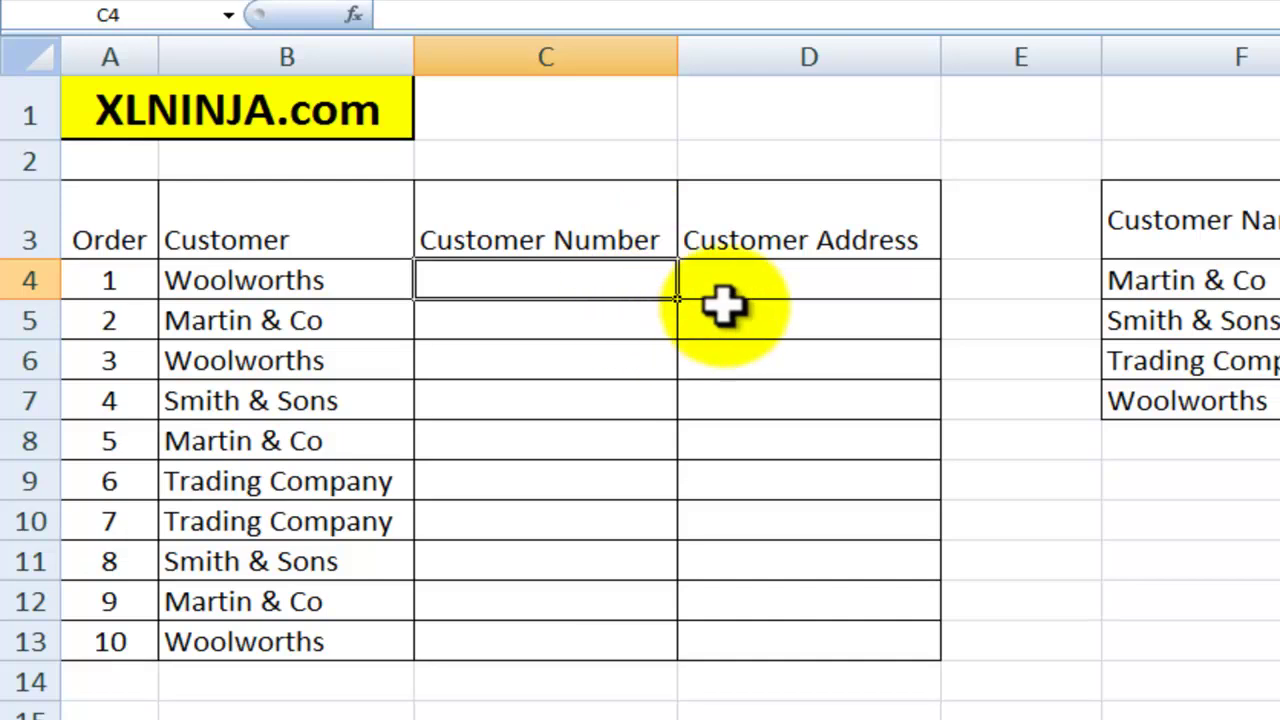
pyautogui.click(757, 288)
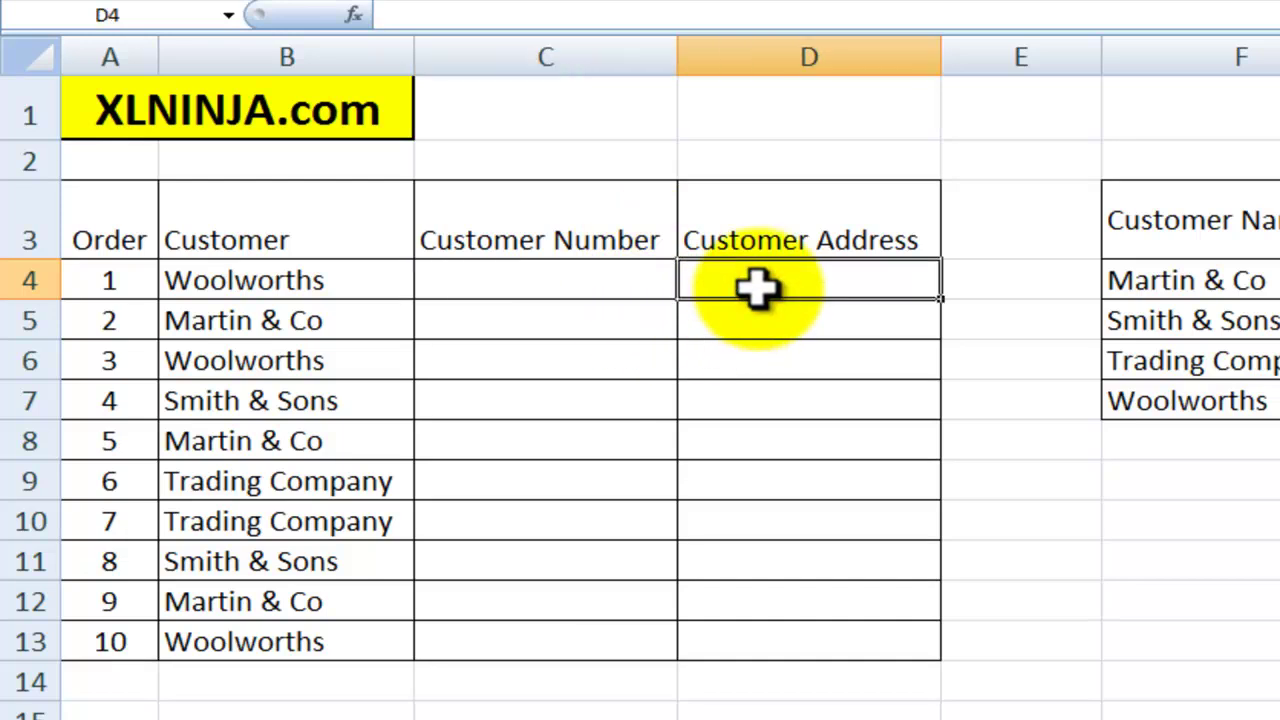
pyautogui.click(568, 285)
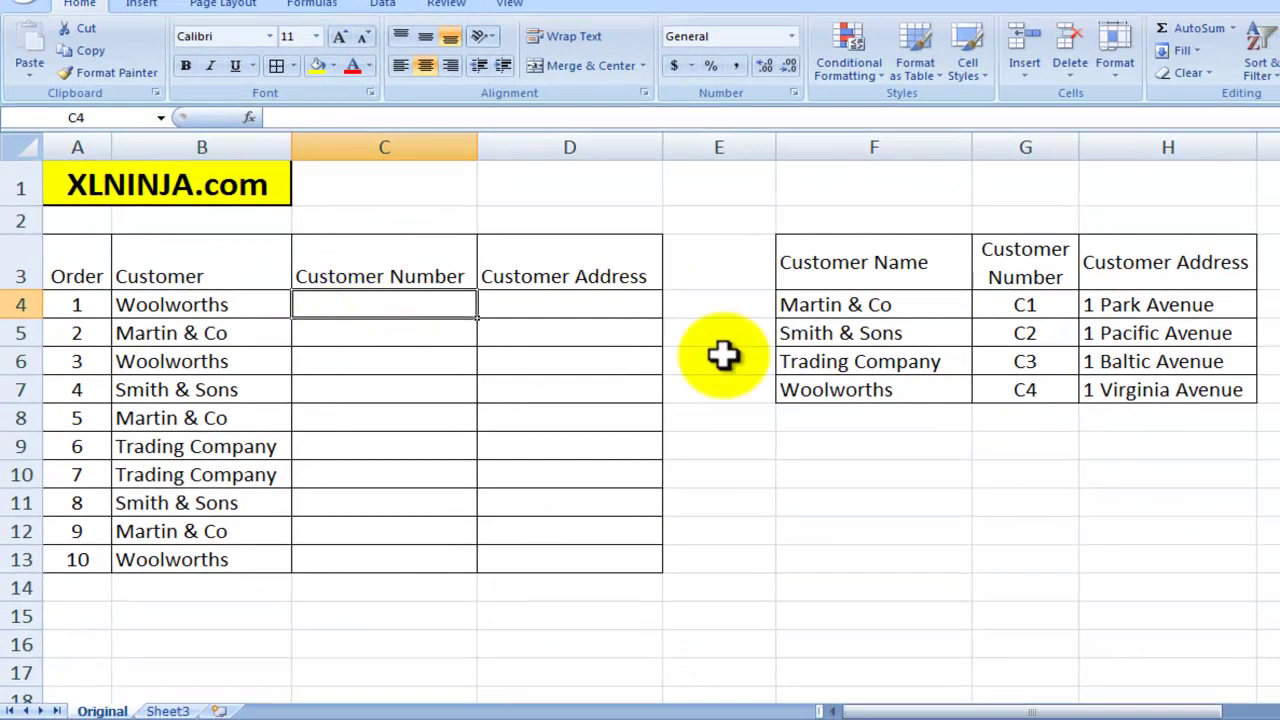
# Review the lookup table's customer names, numbers such as C1 and C4, and their addresses
pyautogui.moveTo(791, 305); pyautogui.dragTo(791, 383)
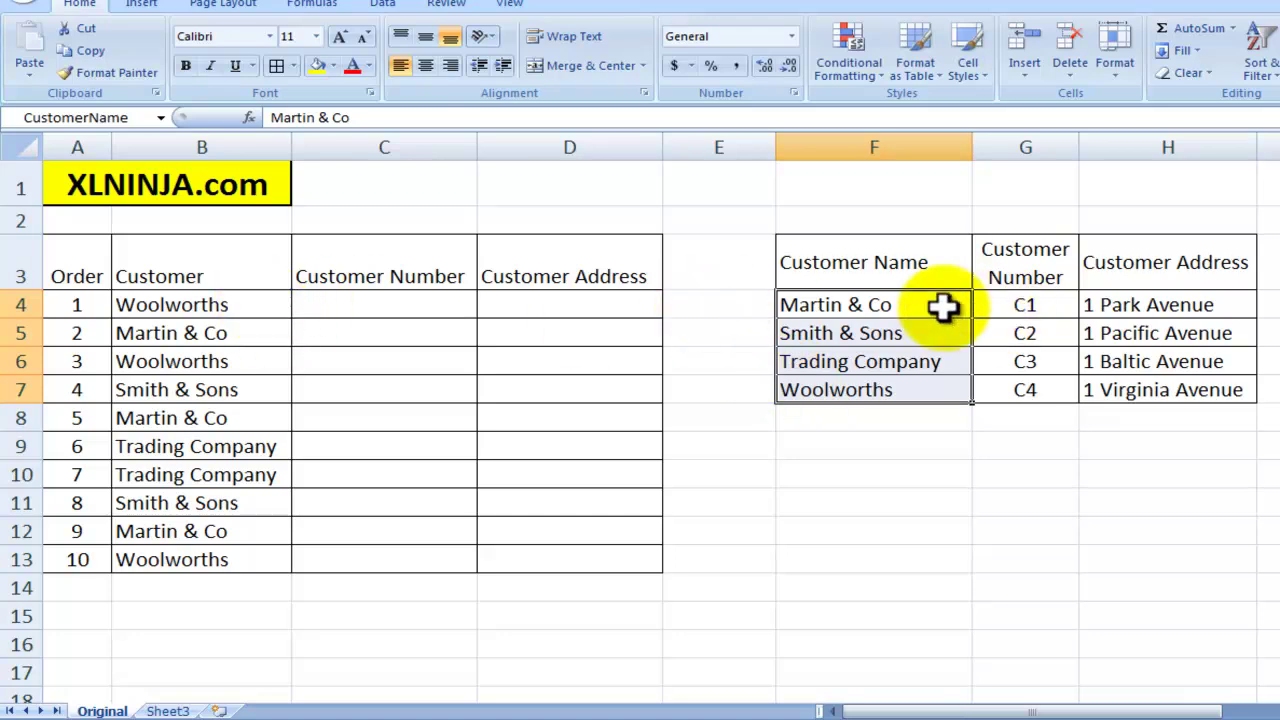
pyautogui.click(900, 305)
pyautogui.click(1000, 305)
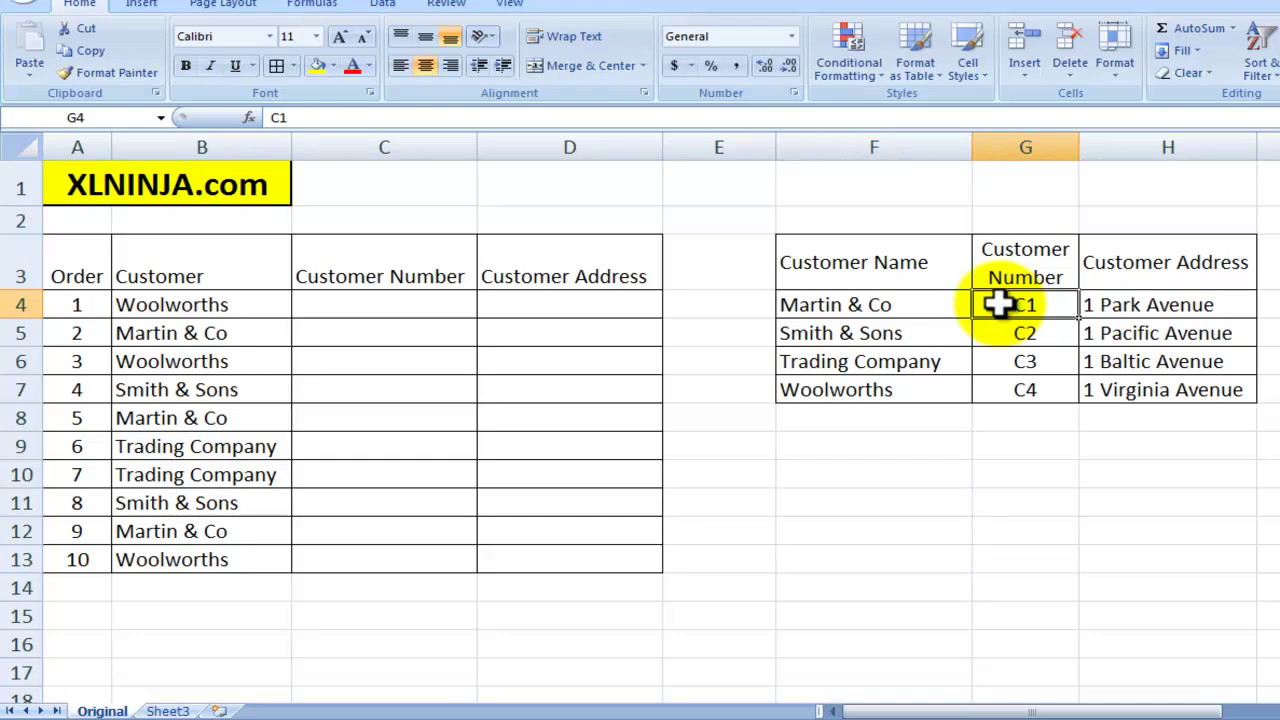
pyautogui.click(1017, 393)
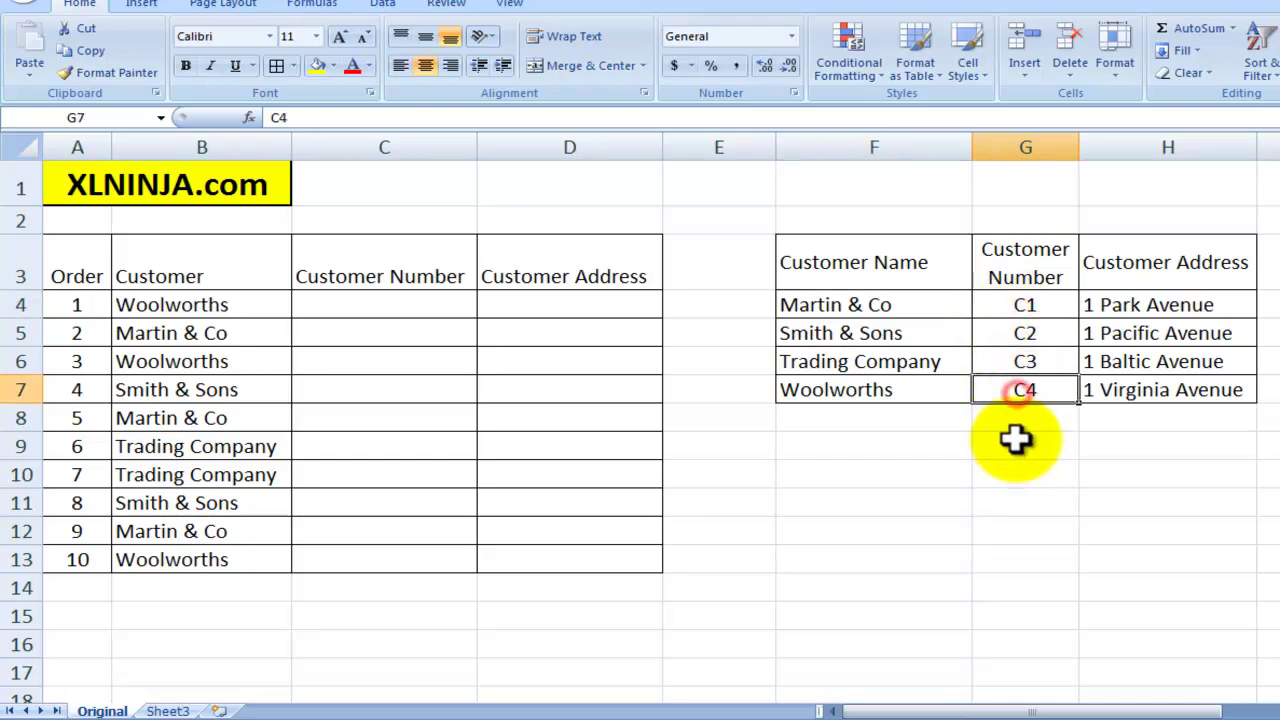
pyautogui.click(1139, 305)
pyautogui.click(1140, 334)
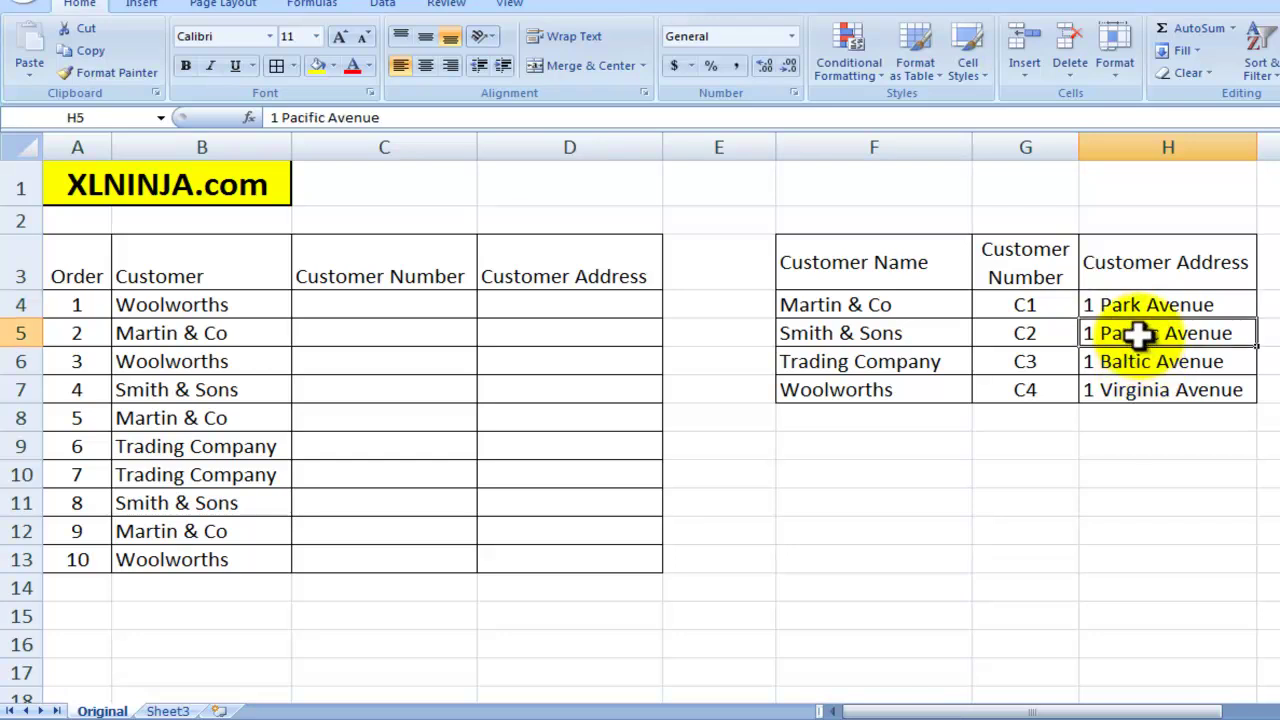
pyautogui.click(1142, 362)
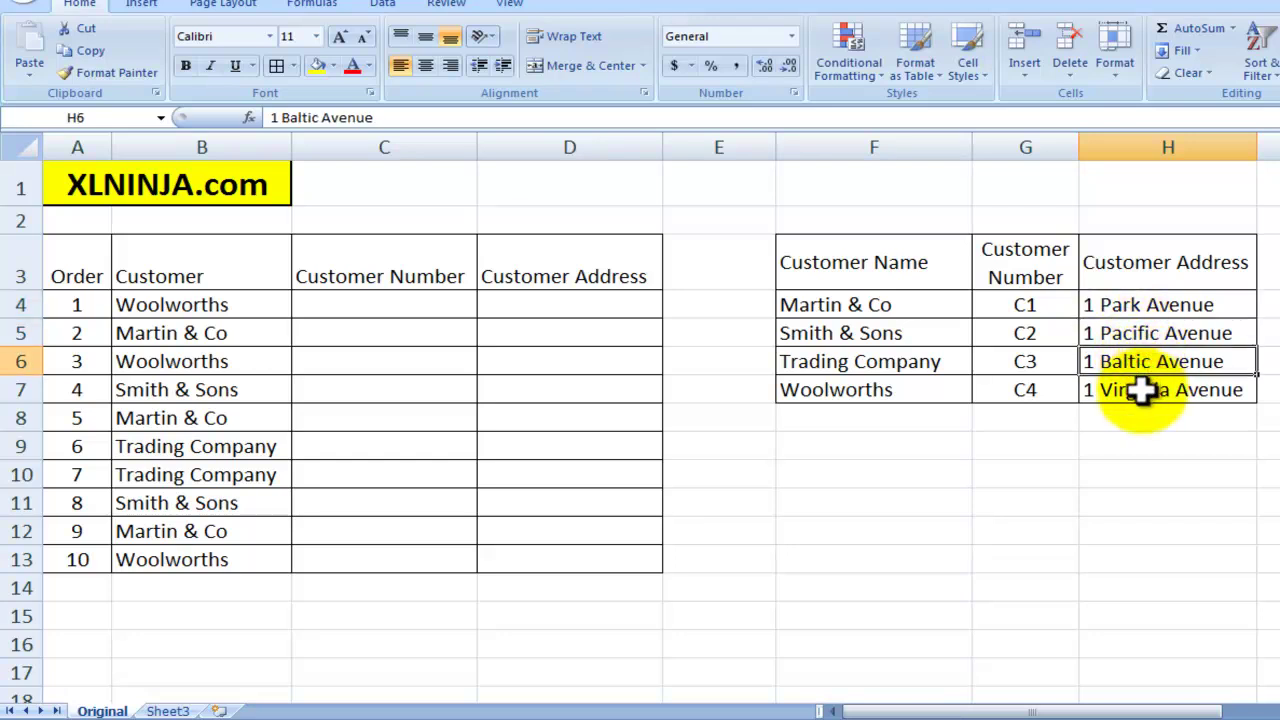
pyautogui.click(1142, 391)
pyautogui.click(915, 305)
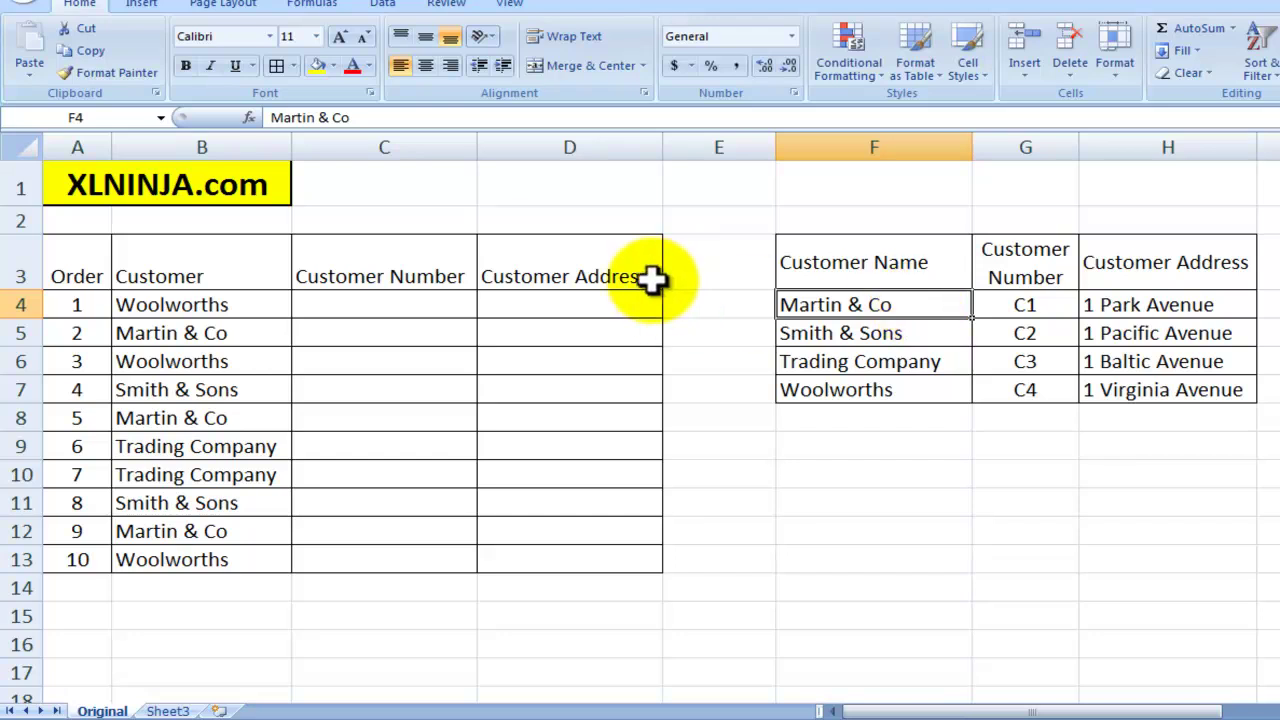
# Highlight the customers to look up and the columns to return, then type =vlookup( in C4
pyautogui.click(235, 304)
pyautogui.moveTo(235, 304); pyautogui.dragTo(214, 417)
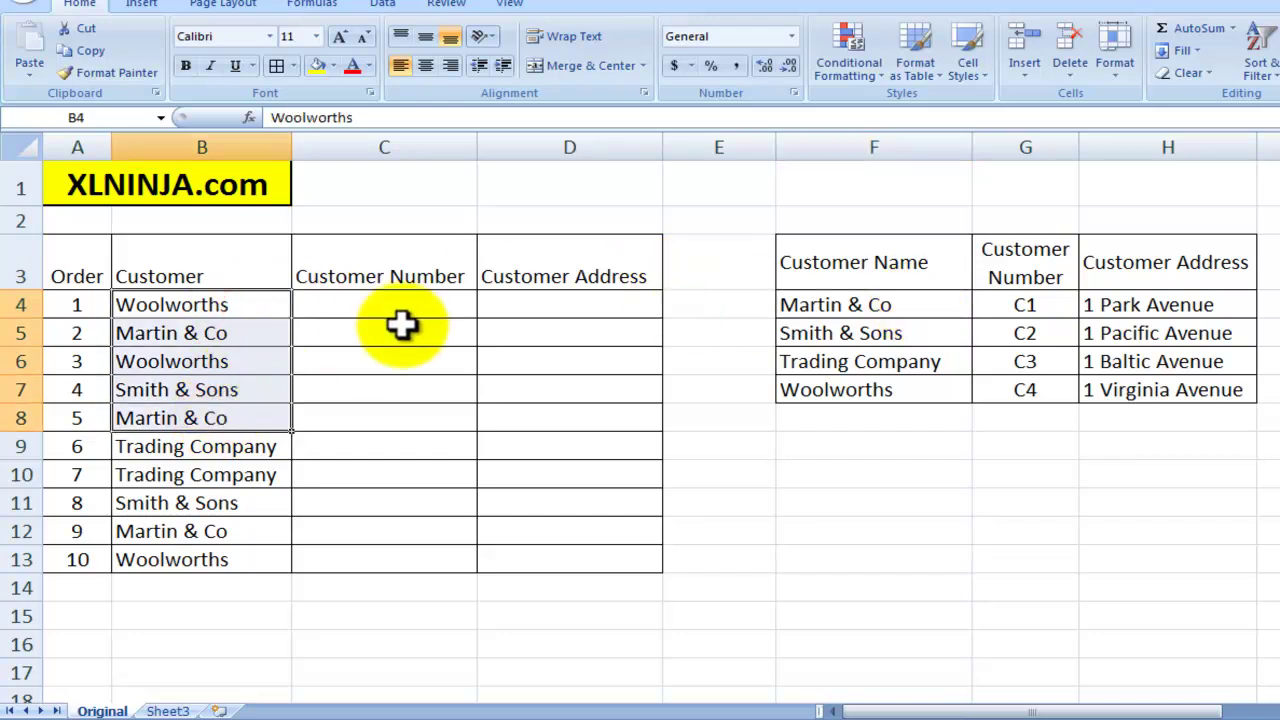
pyautogui.moveTo(1015, 304); pyautogui.dragTo(1118, 388)
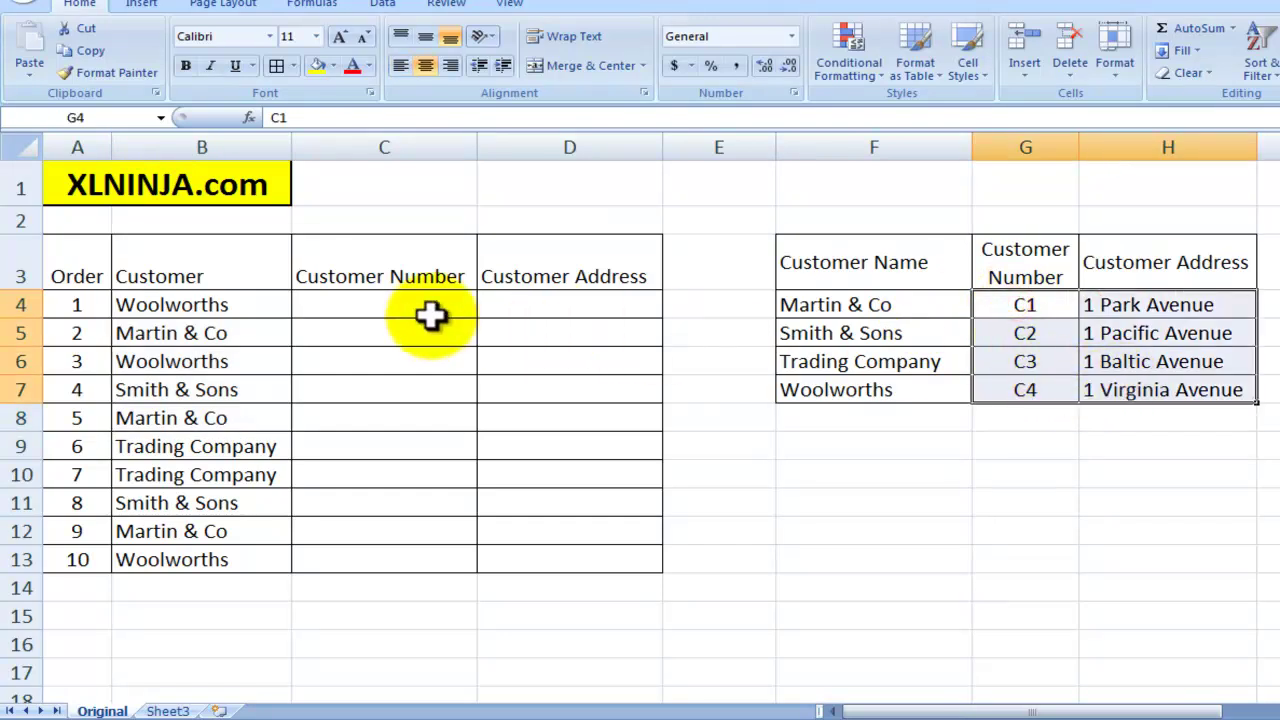
pyautogui.click(391, 308)
pyautogui.click(492, 306)
pyautogui.click(374, 304)
pyautogui.write('=')
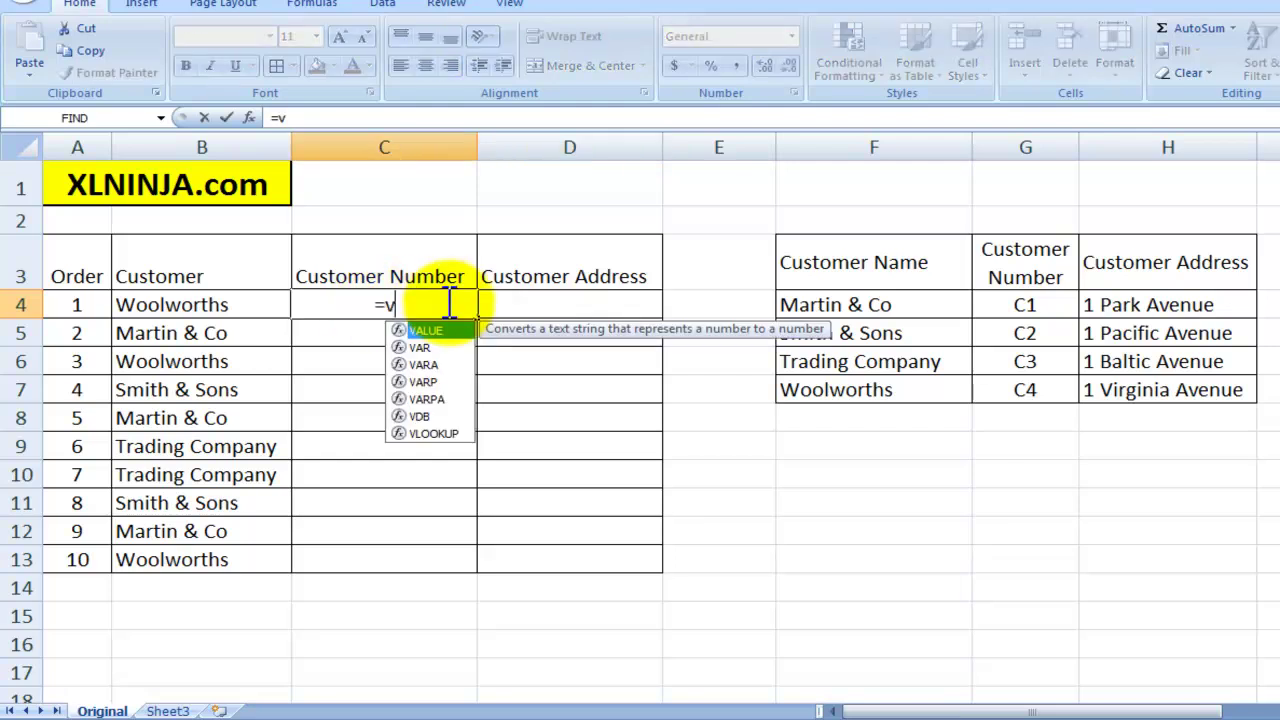
pyautogui.write('vlookup')
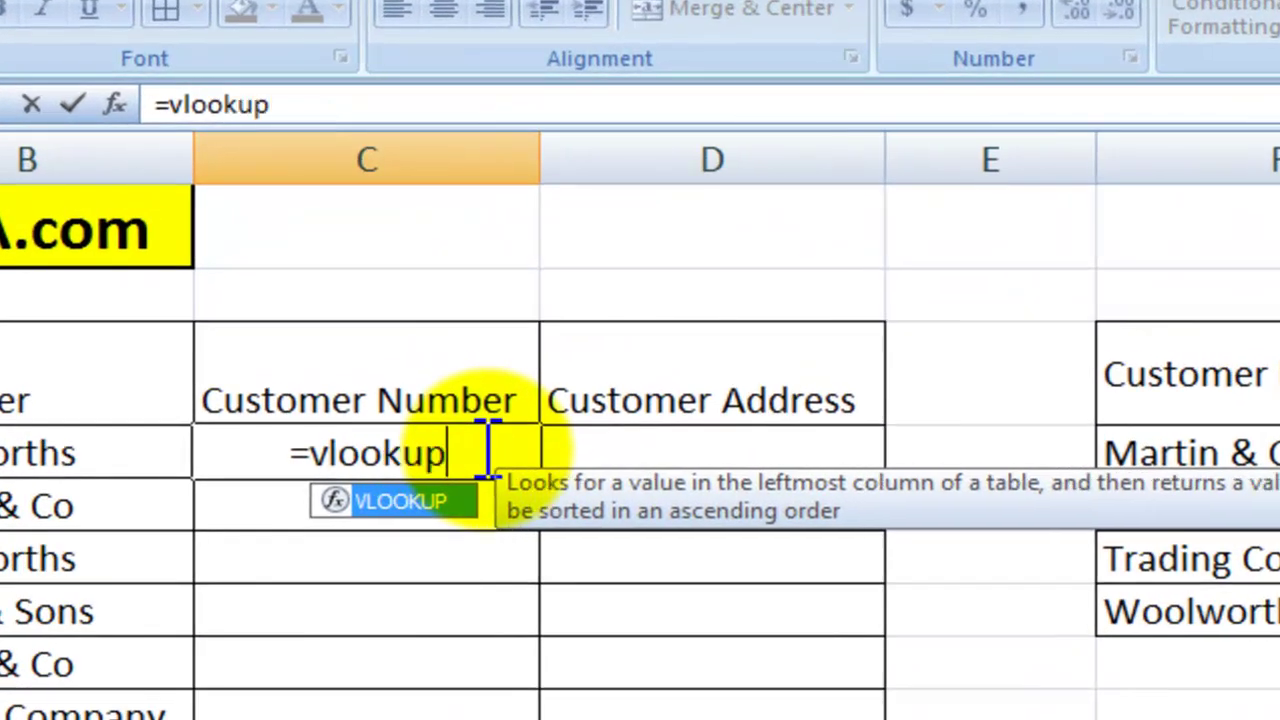
pyautogui.write('(')
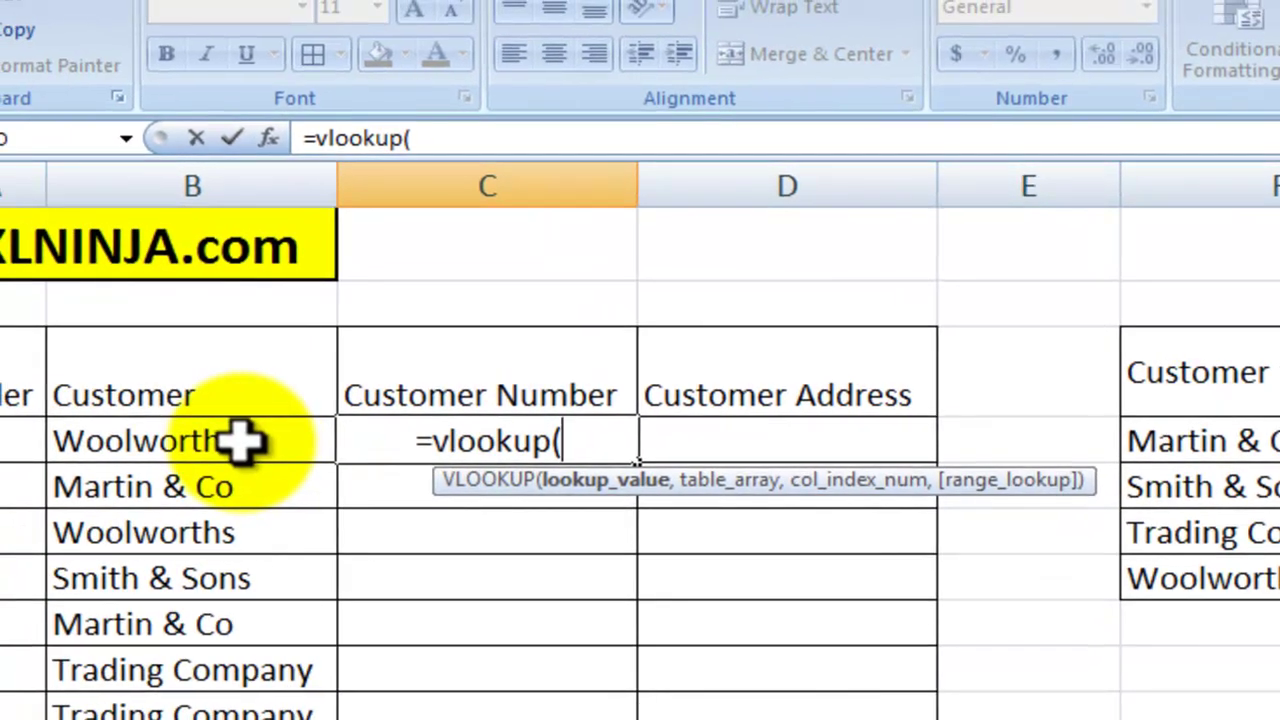
# Use Woolworths in B4 as the lookup value, column-locked as $B4, followed by a comma
pyautogui.click(240, 438)
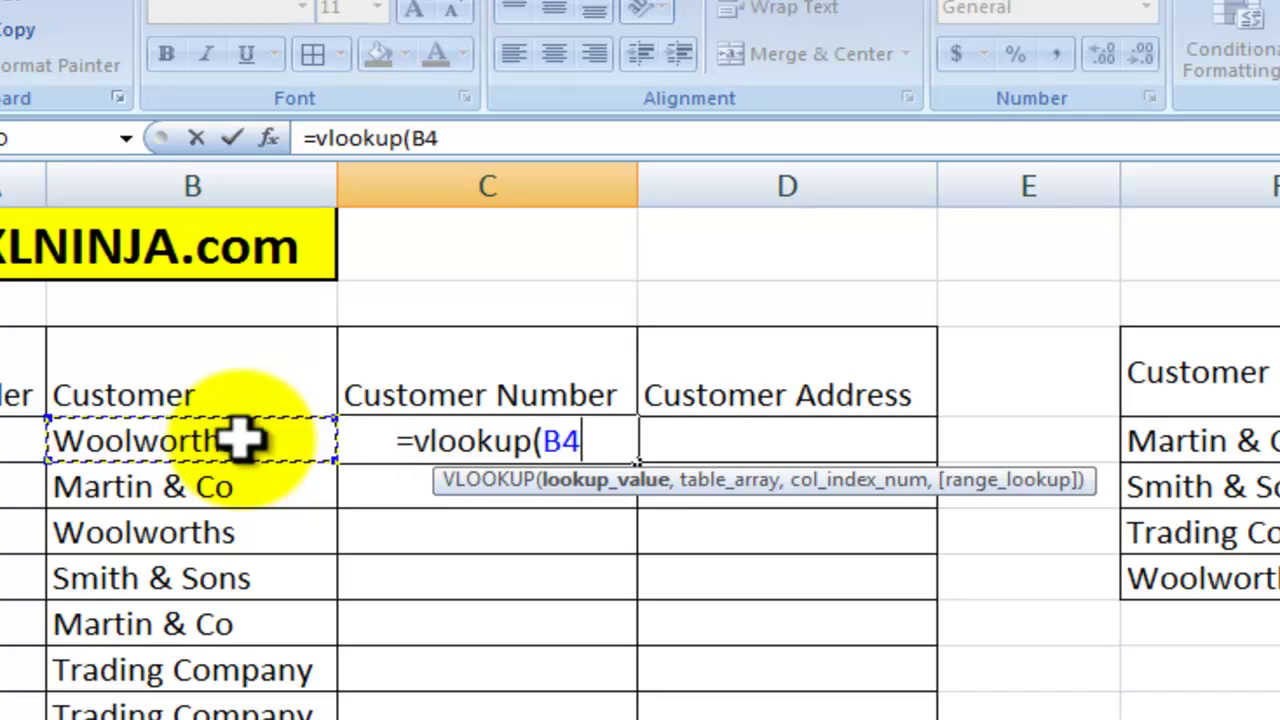
pyautogui.press('F4')
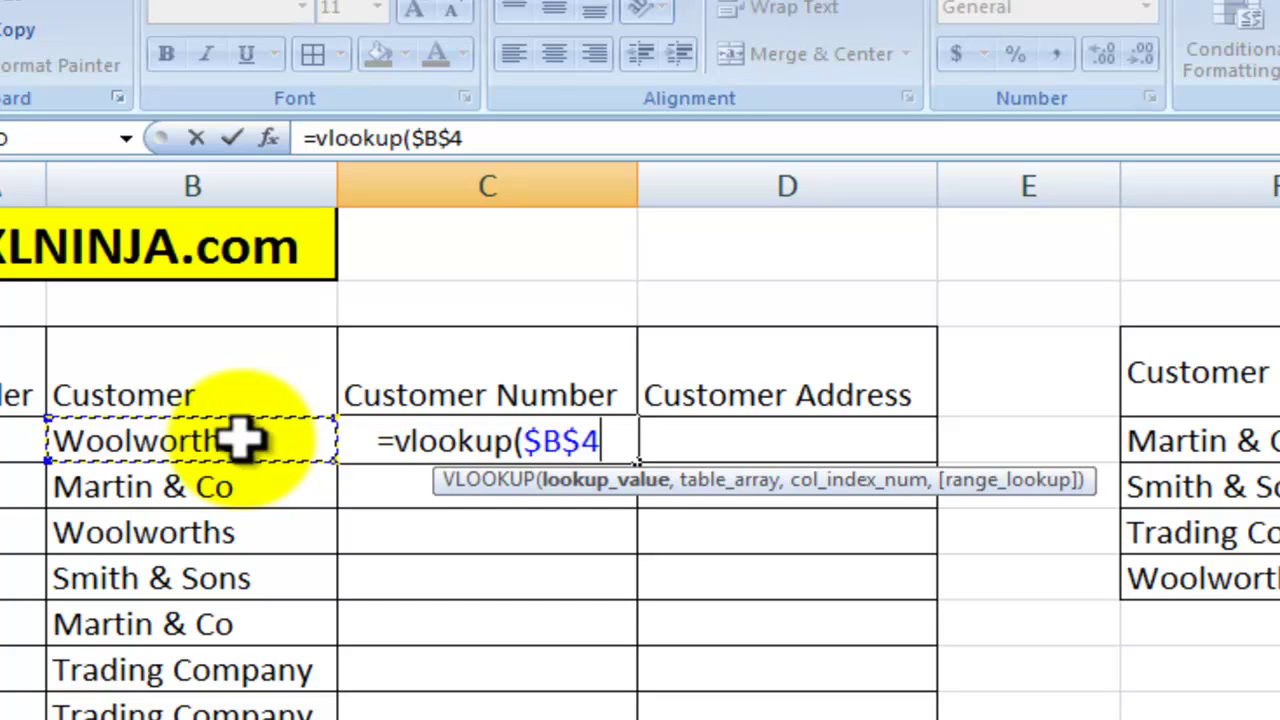
pyautogui.press('F4')
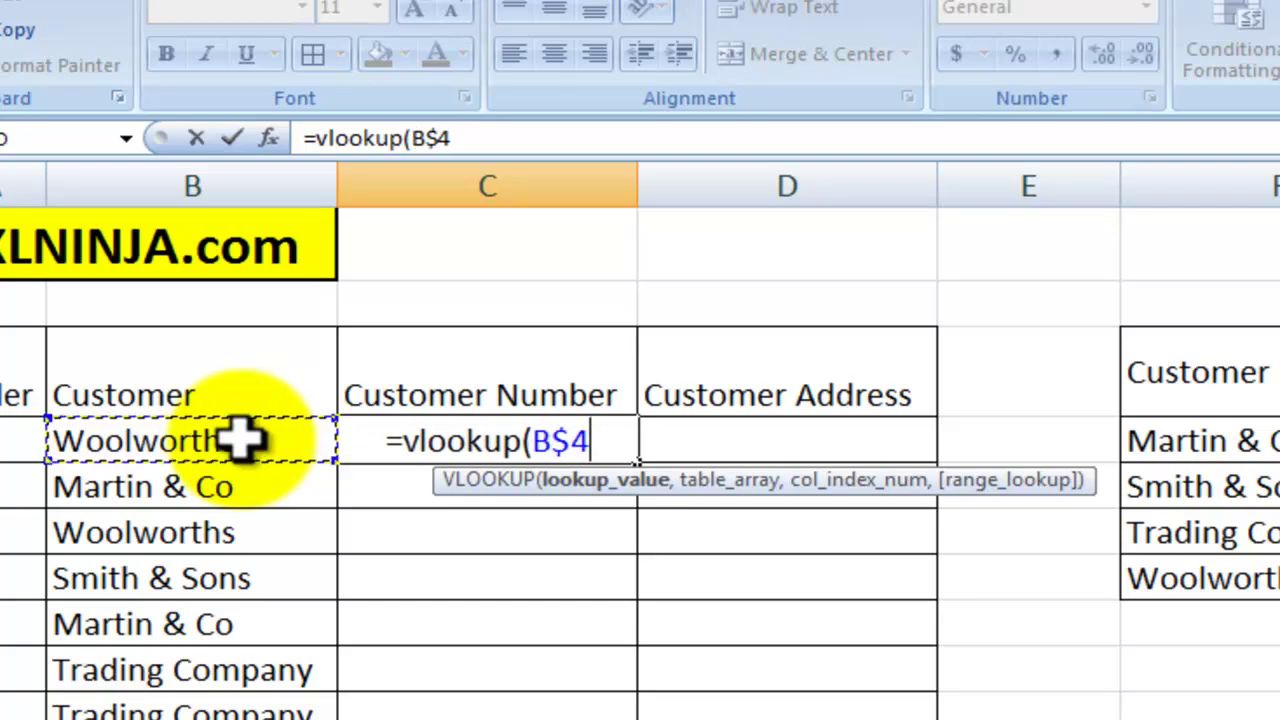
pyautogui.press('F4')
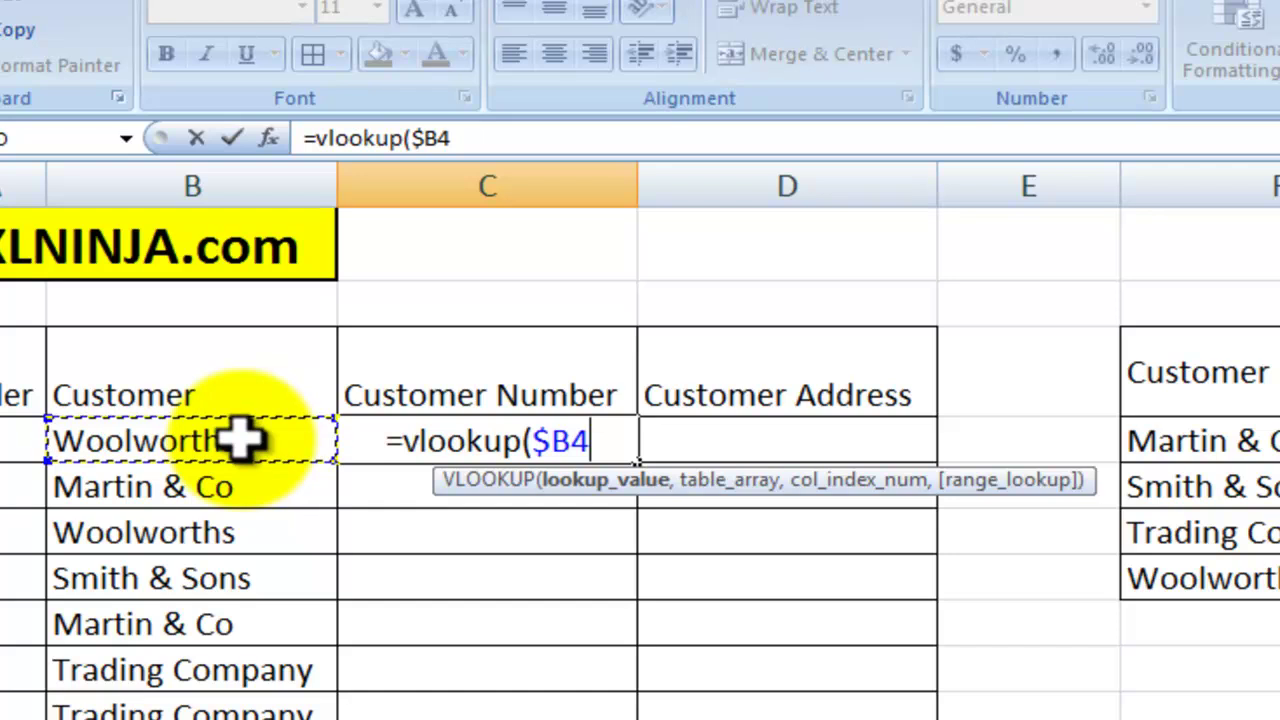
pyautogui.write(',')
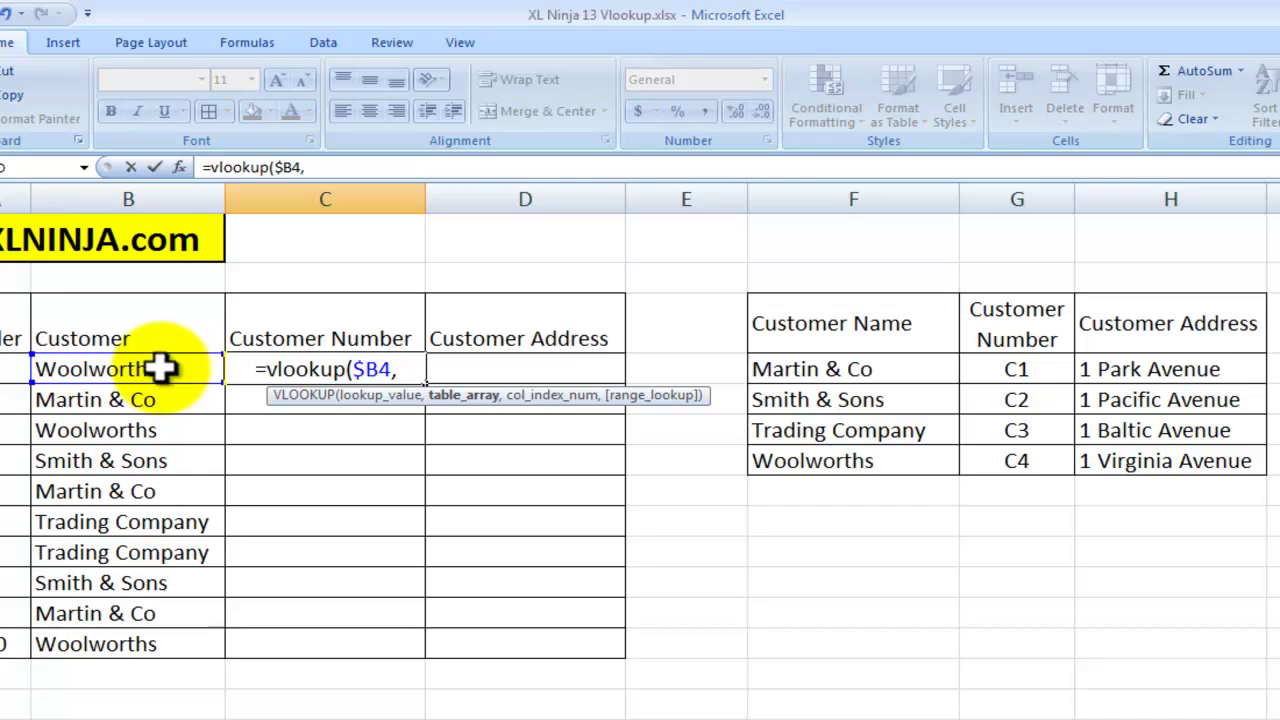
# Set the lookup table to the absolute range $F$4:$H$7, followed by a comma
pyautogui.moveTo(810, 371); pyautogui.dragTo(1102, 458)
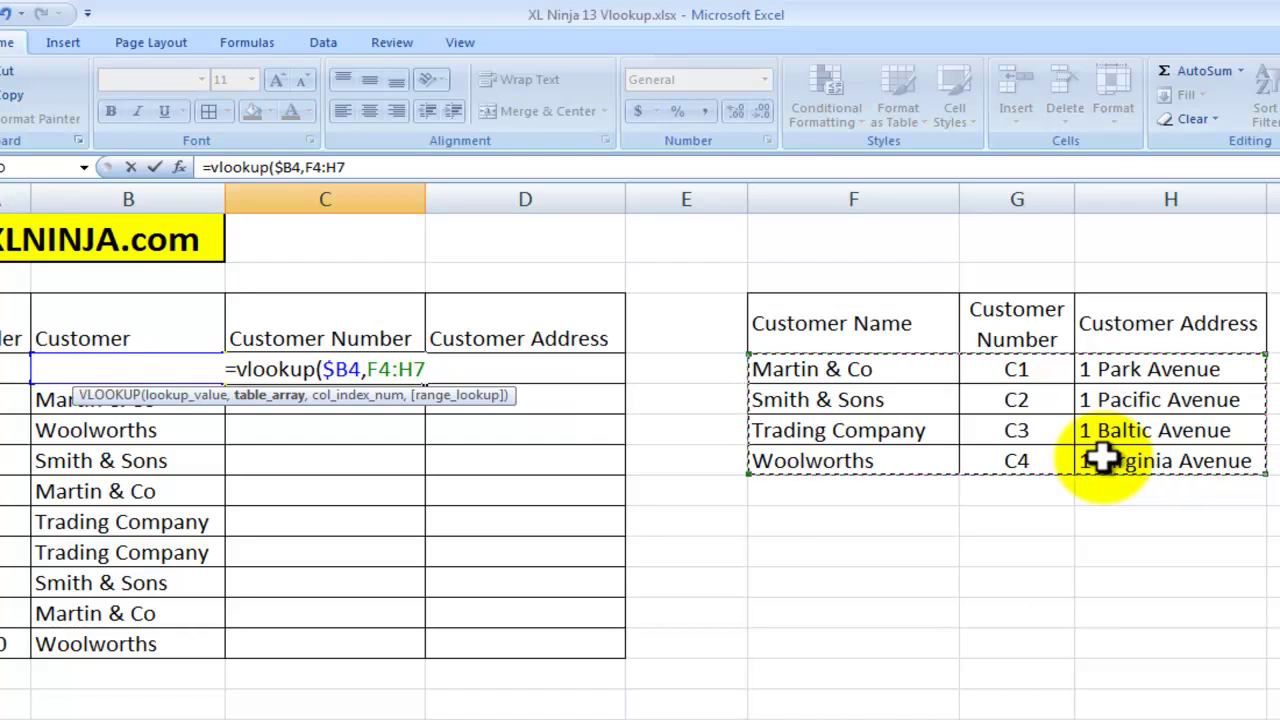
pyautogui.press('F4')
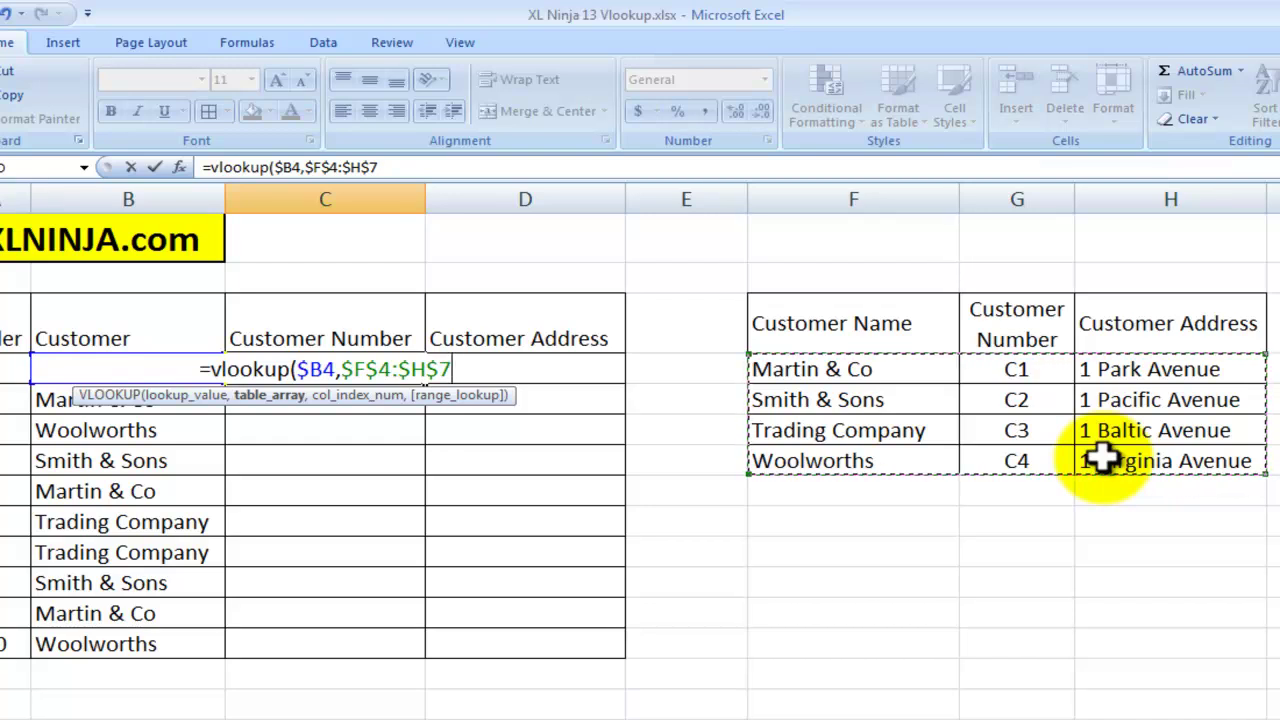
pyautogui.write(',')
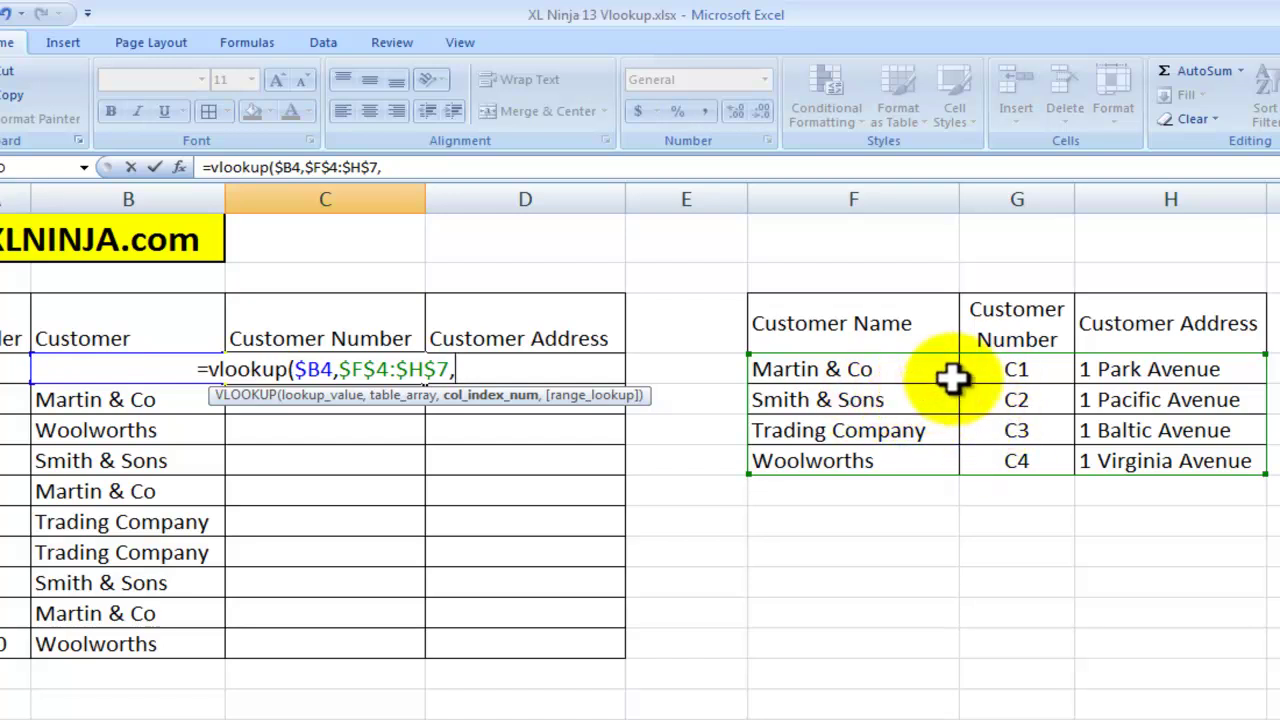
# Enter 2 as the column index, then add ,false as the match type
pyautogui.write('2')
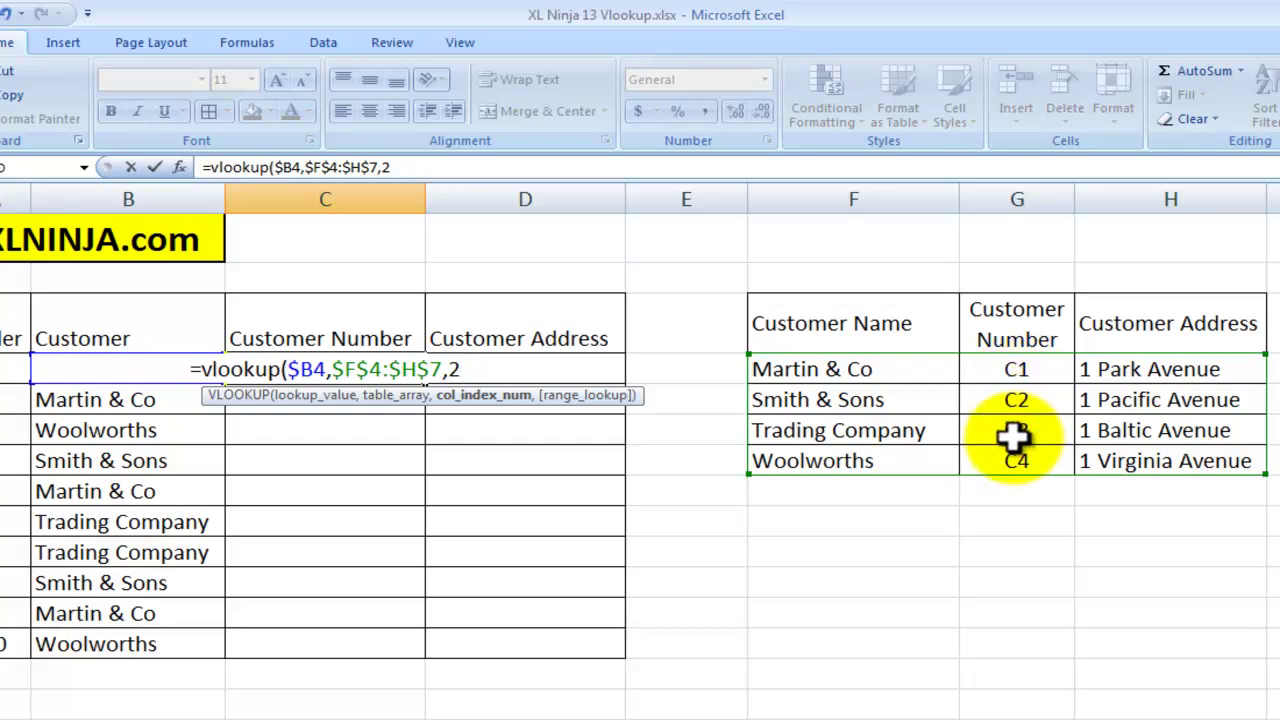
pyautogui.write(',')
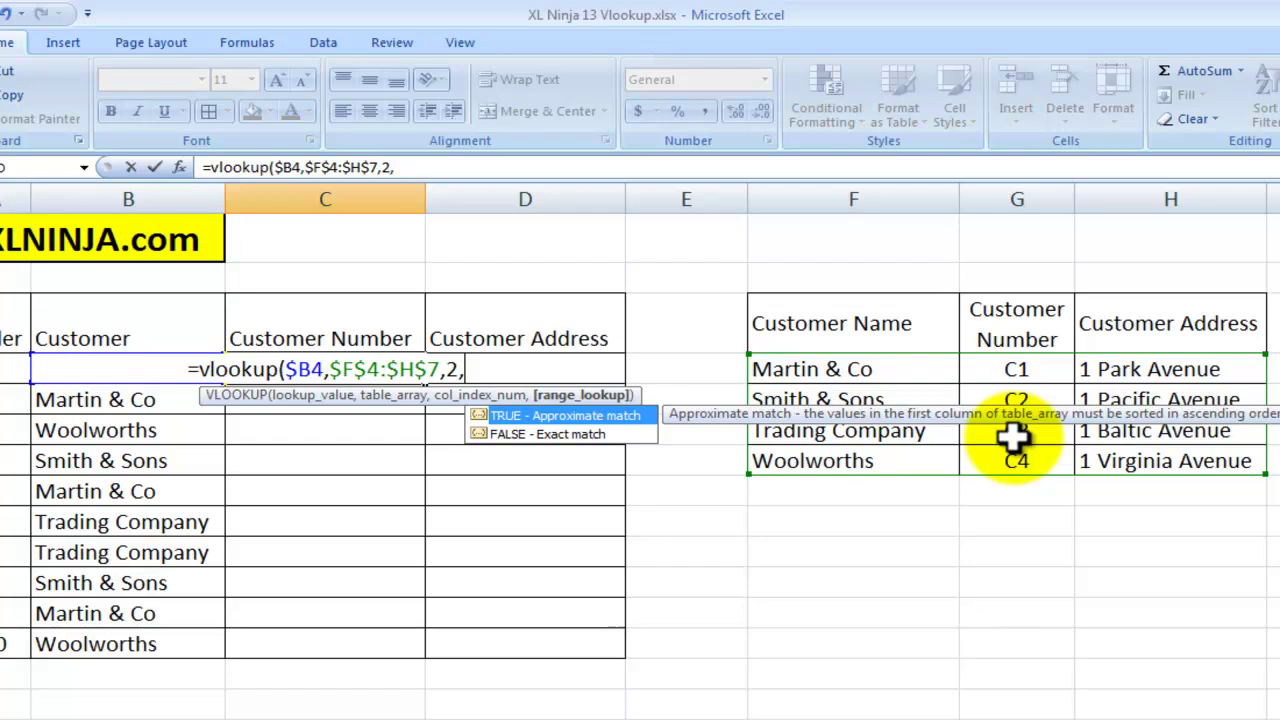
pyautogui.write('false')
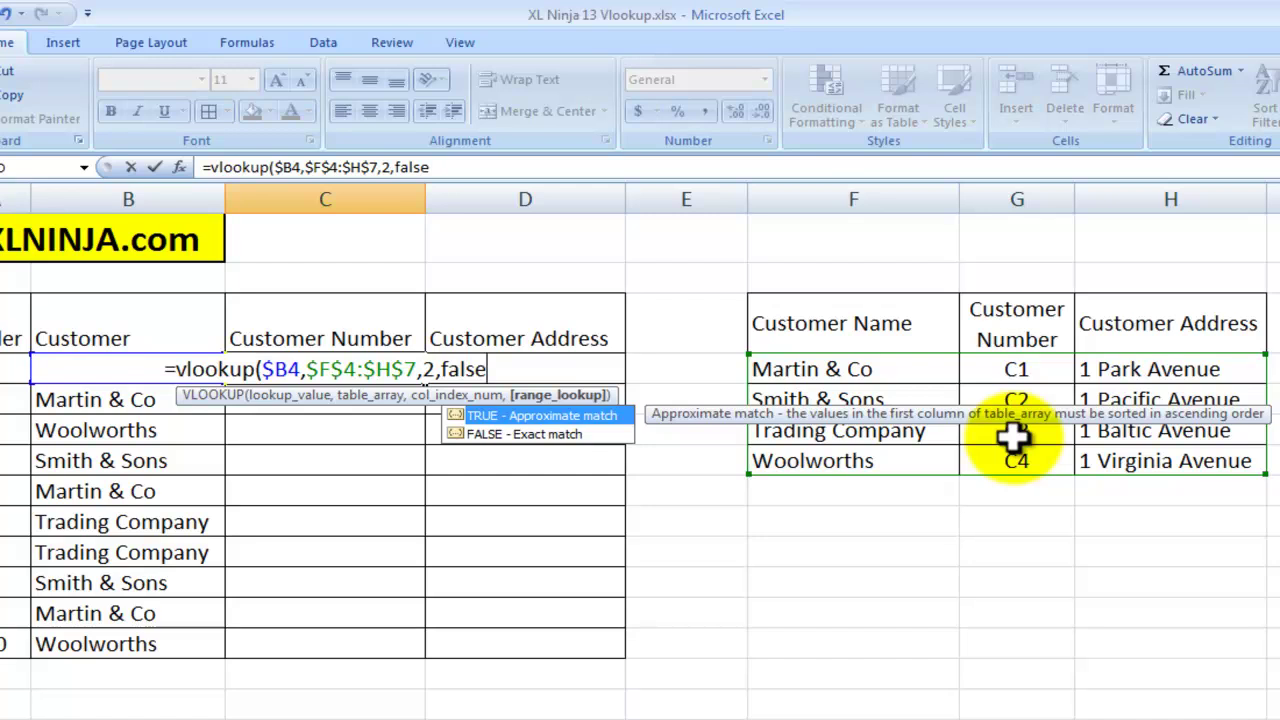
# Close the formula so it reads =vlookup($B4,$F$4:$H$7,2,false)
pyautogui.write(')')
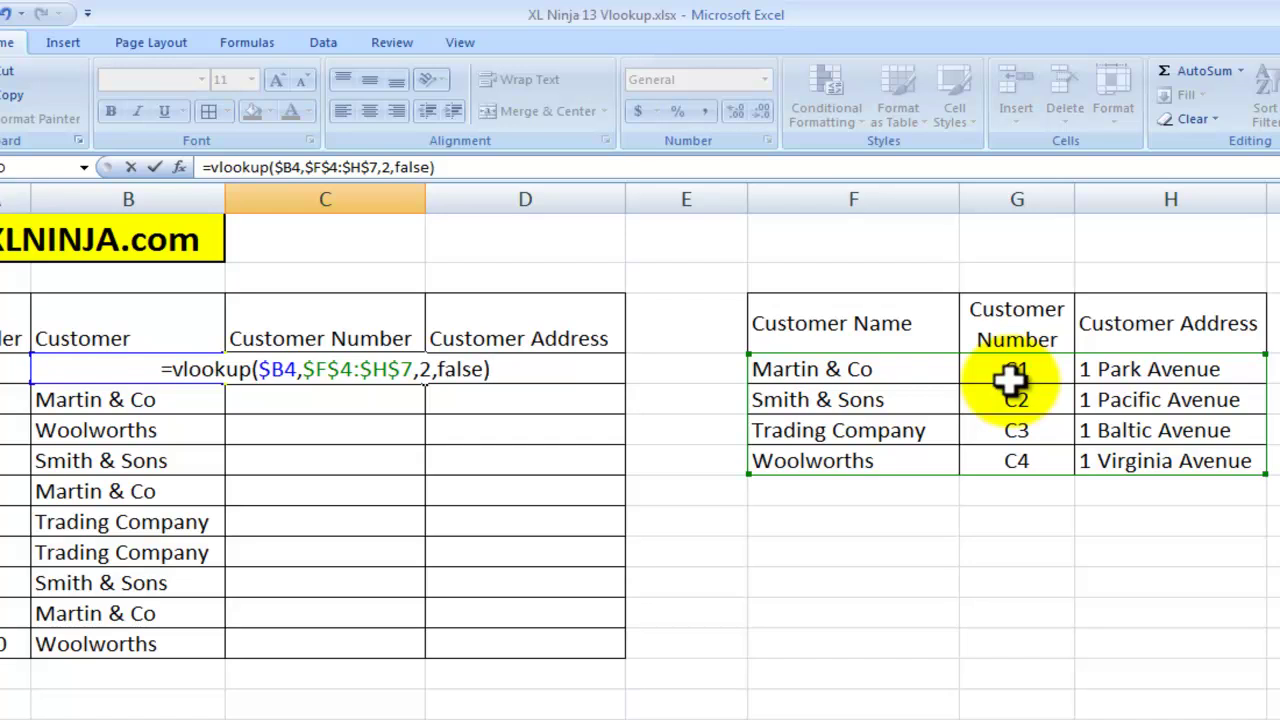
# Enter the C4 formula and confirm Woolworths returns C4 against the lookup table
pyautogui.press('Return')
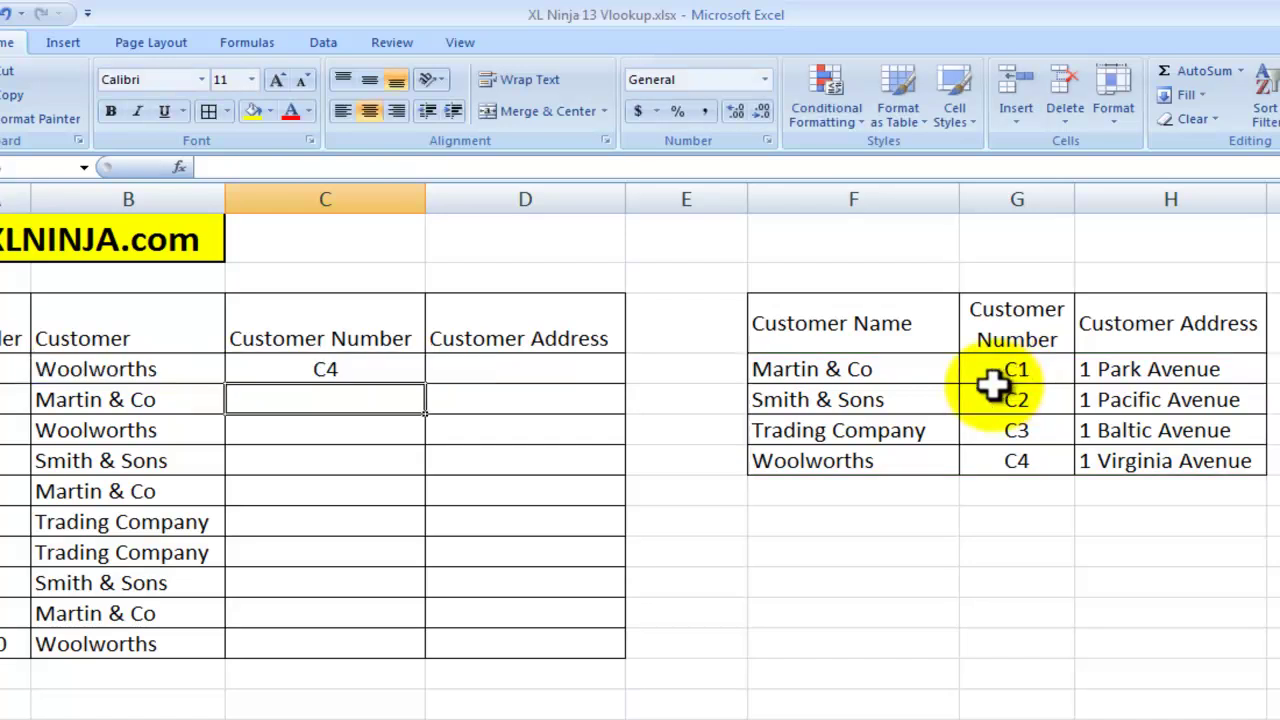
pyautogui.click(171, 366)
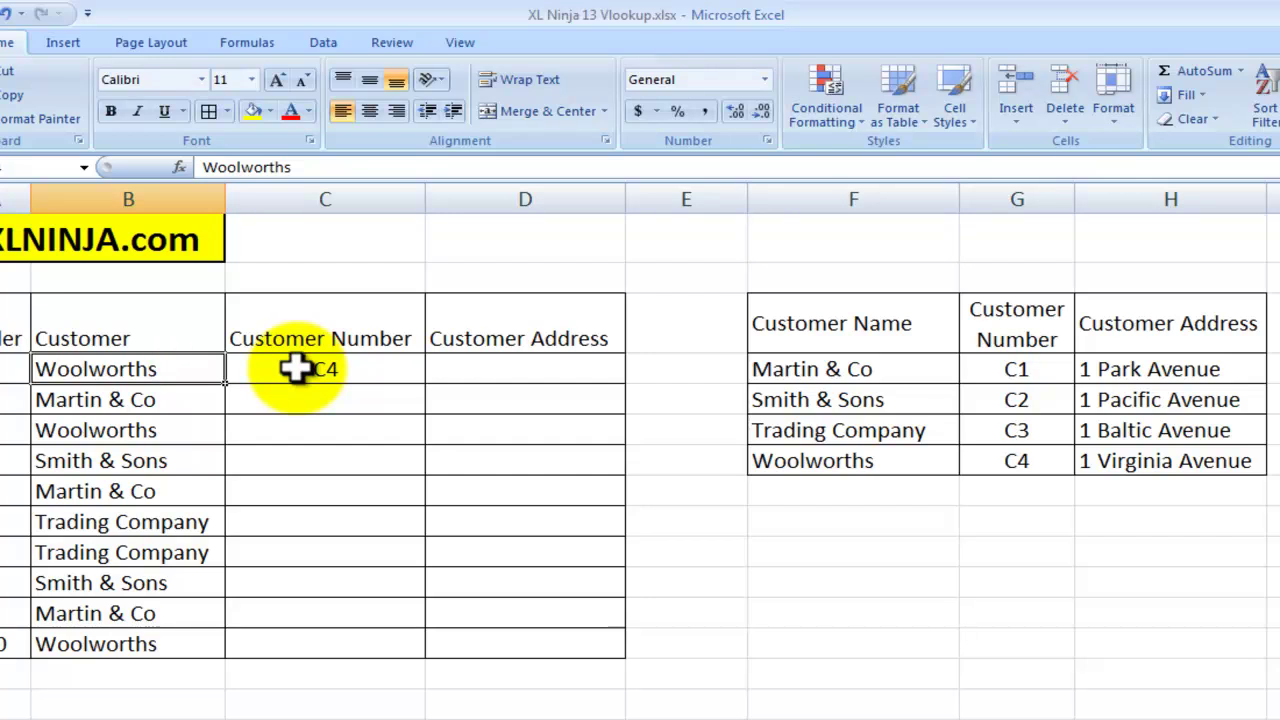
pyautogui.click(834, 462)
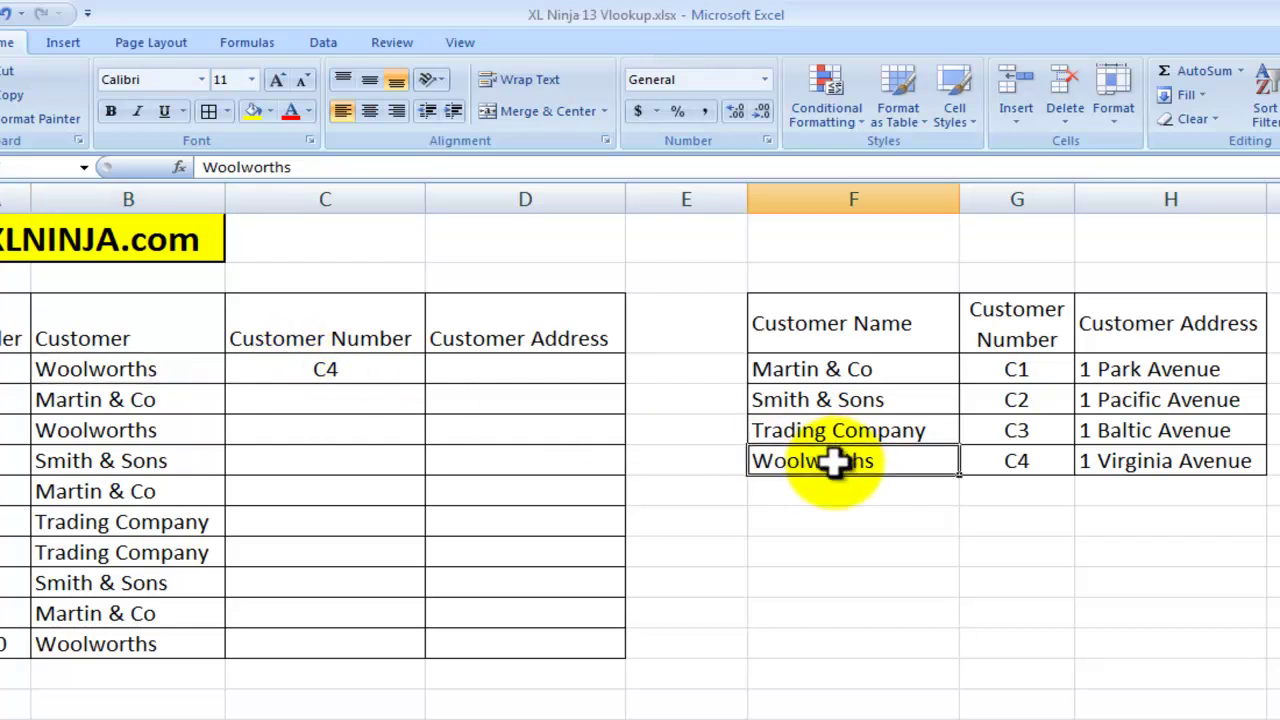
pyautogui.click(1010, 457)
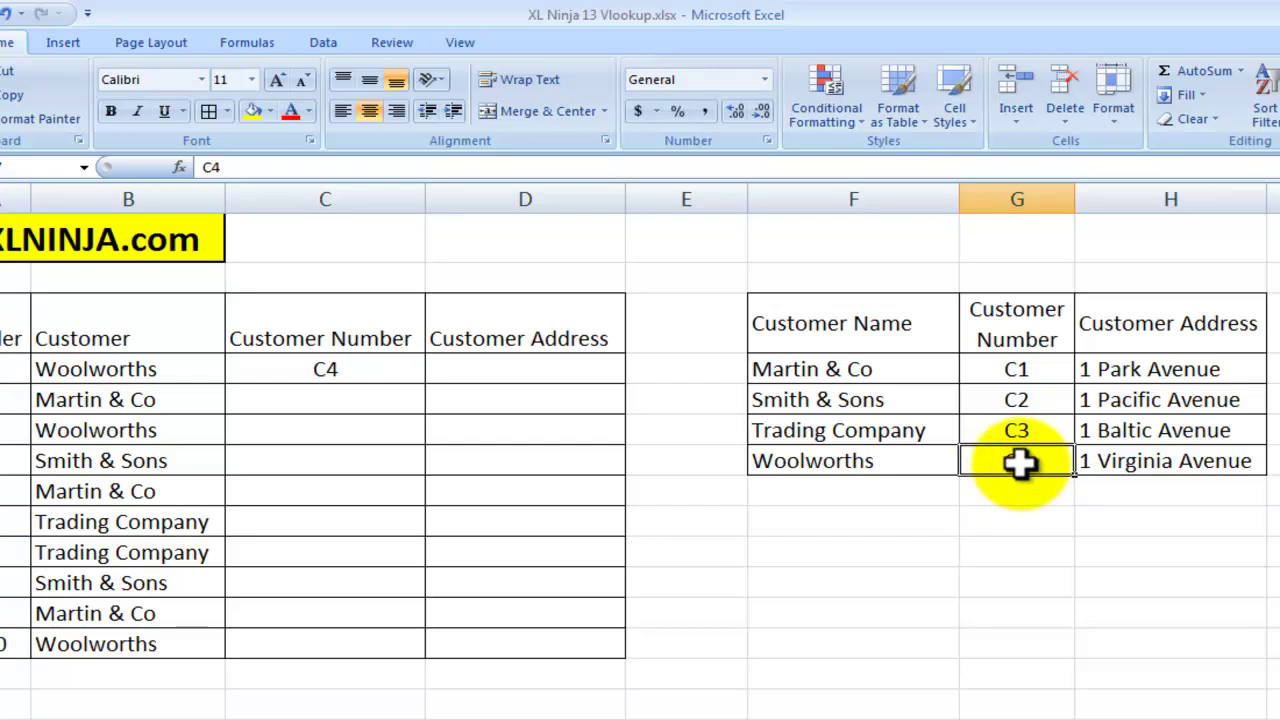
pyautogui.click(328, 372)
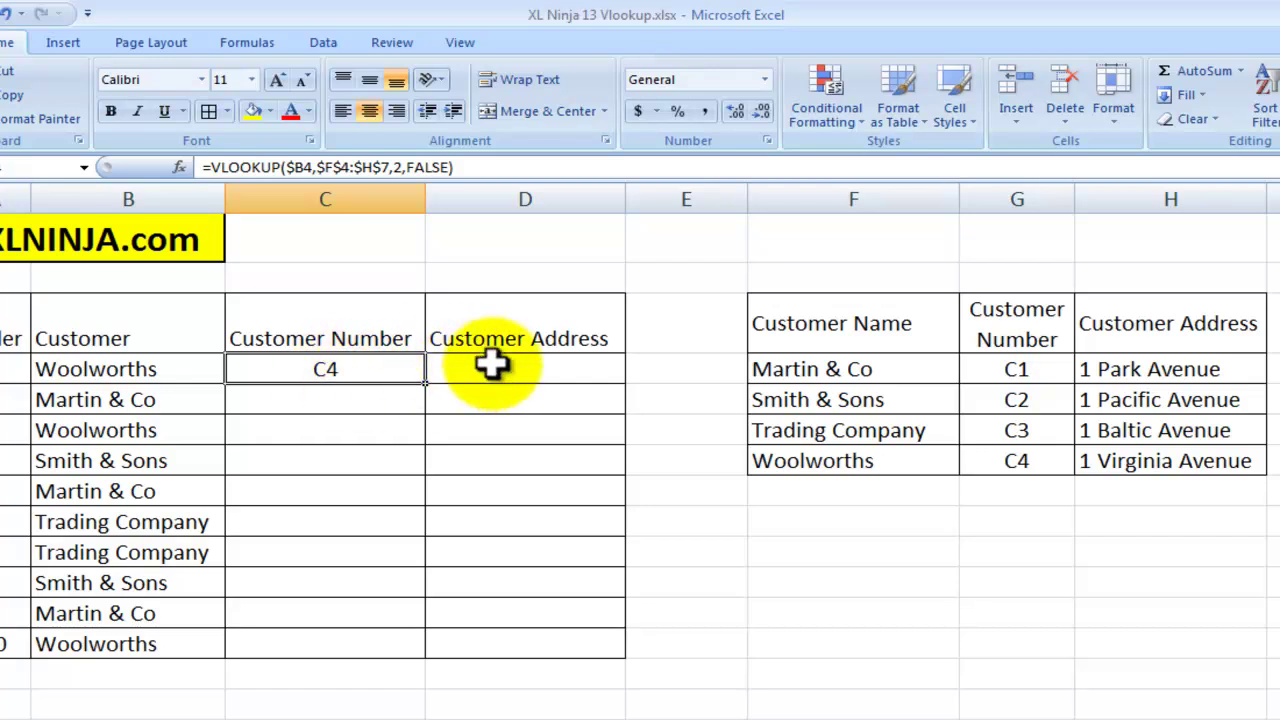
# Paste the lookup formula into D4 and inspect its table range in the formula bar
pyautogui.click(428, 369)
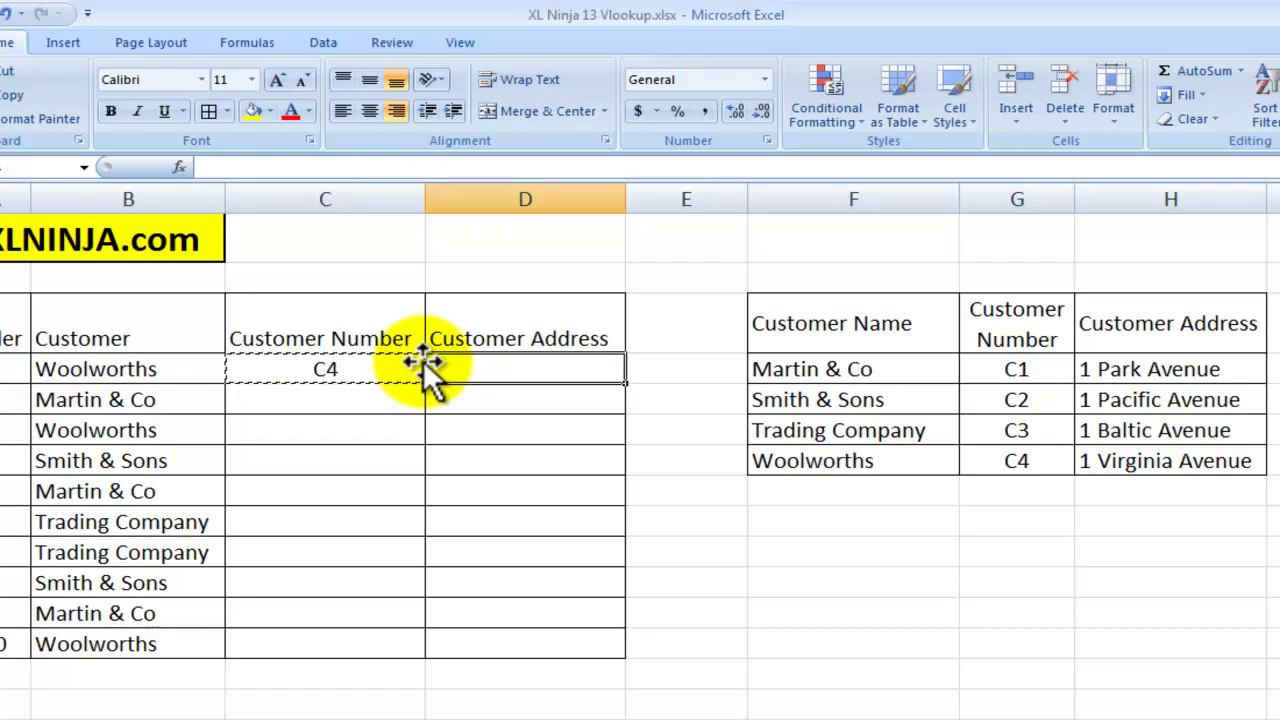
pyautogui.hotkey('ctrl', 'v')
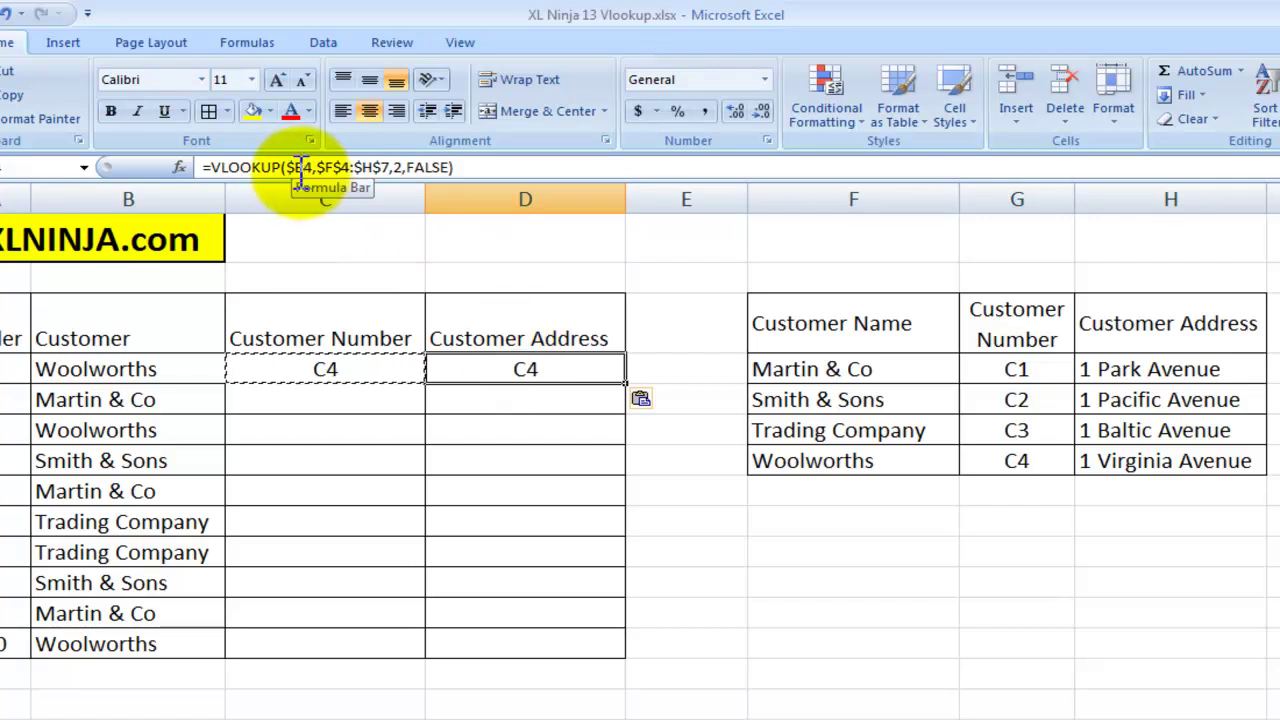
pyautogui.click(120, 369)
pyautogui.click(468, 372)
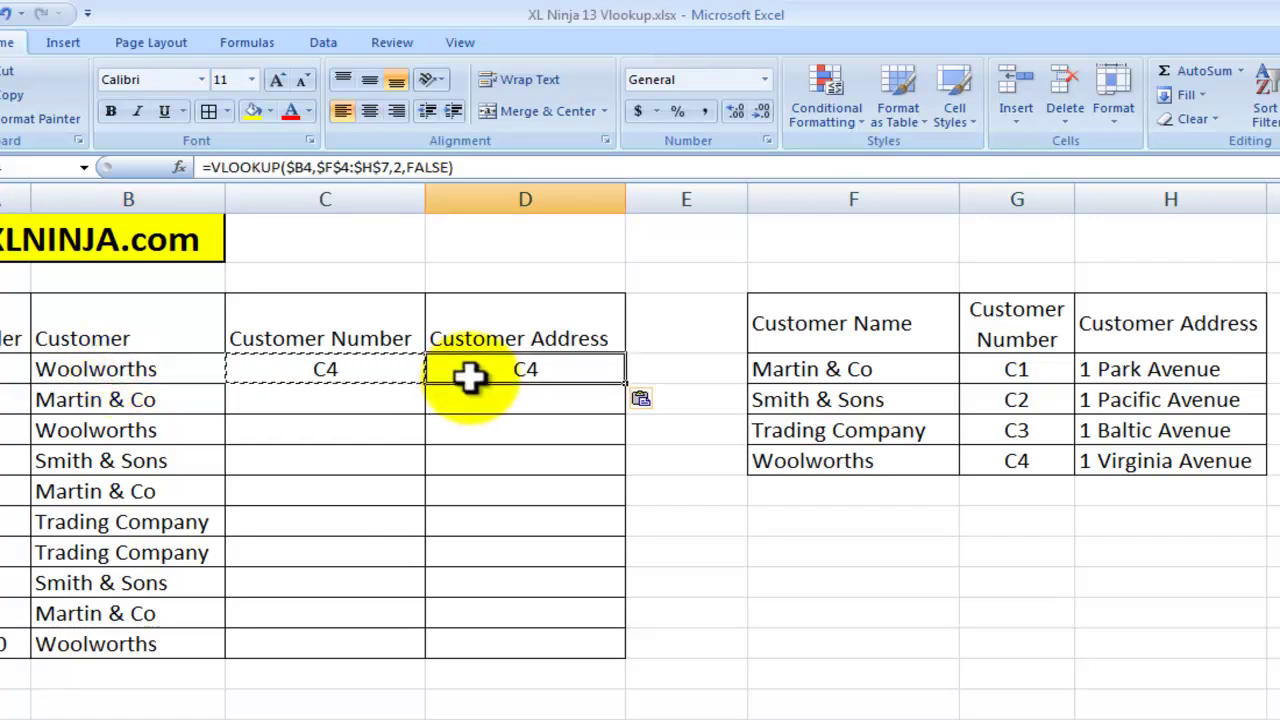
pyautogui.moveTo(318, 167); pyautogui.dragTo(372, 167)
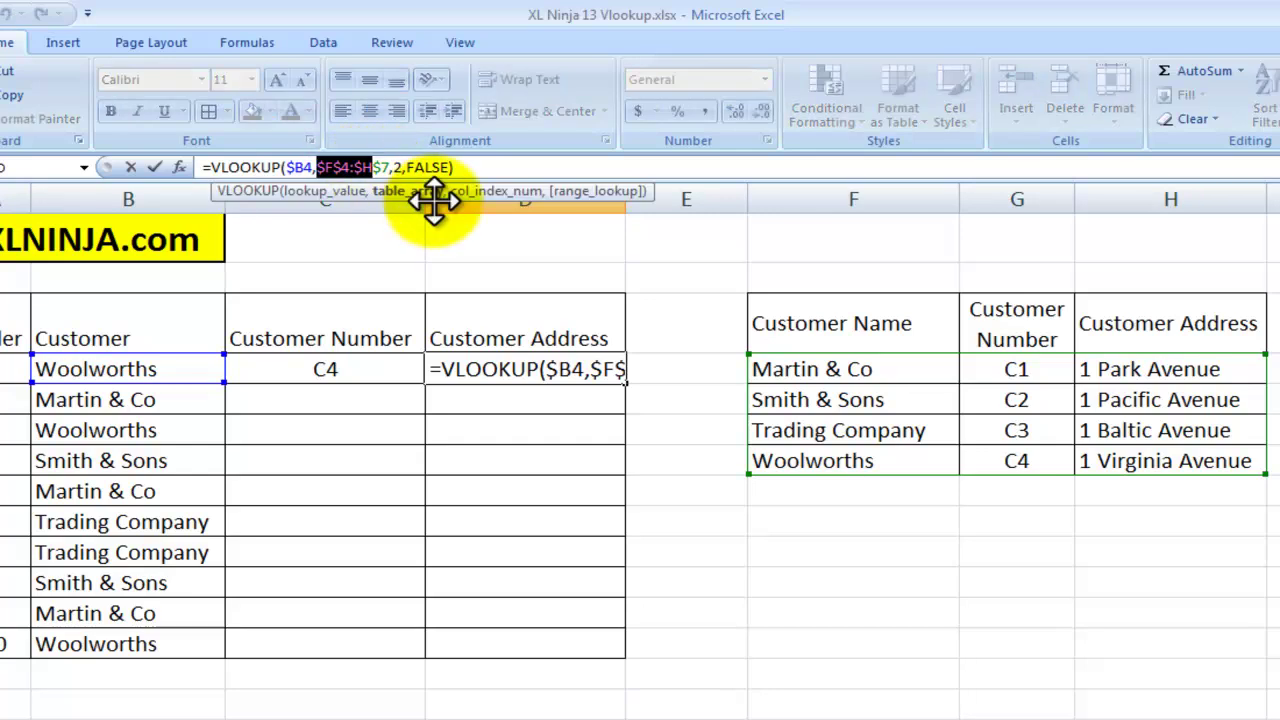
pyautogui.press('Escape')
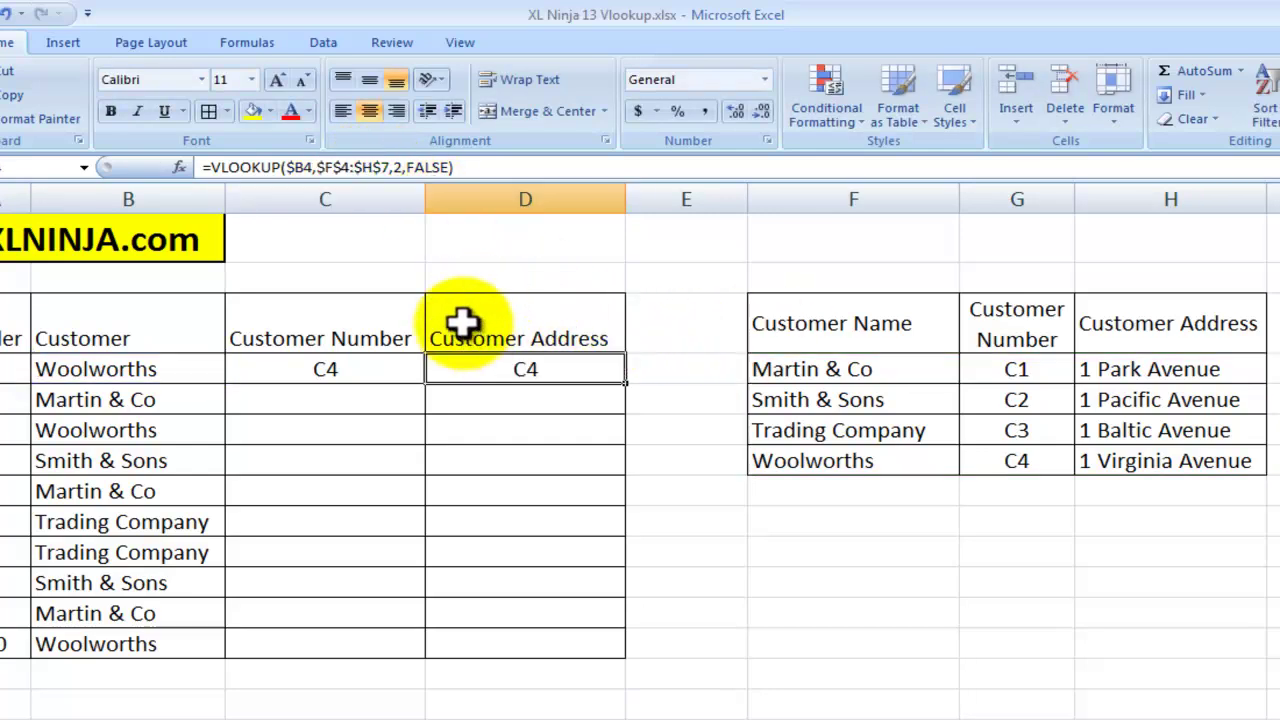
# Change D4's column index from 2 to 3 and confirm it returns 1 Virginia Avenue
pyautogui.click(397, 167)
pyautogui.doubleClick(397, 167)
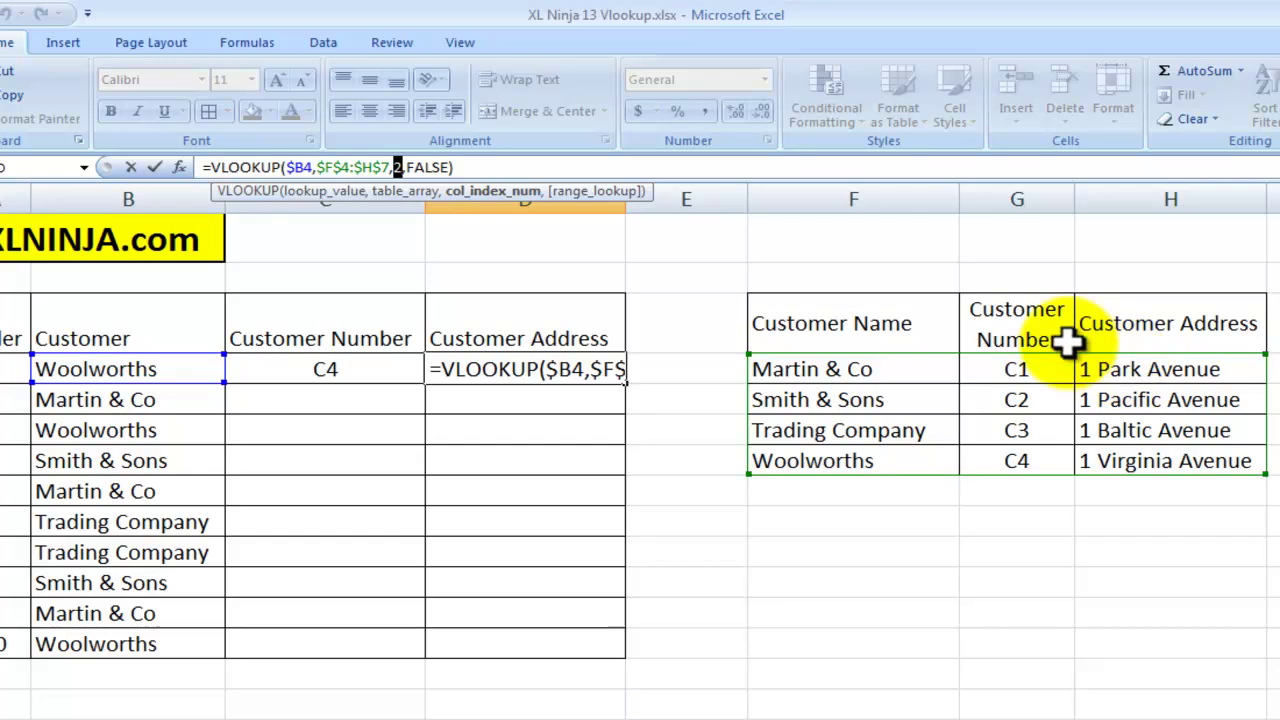
pyautogui.write('3')
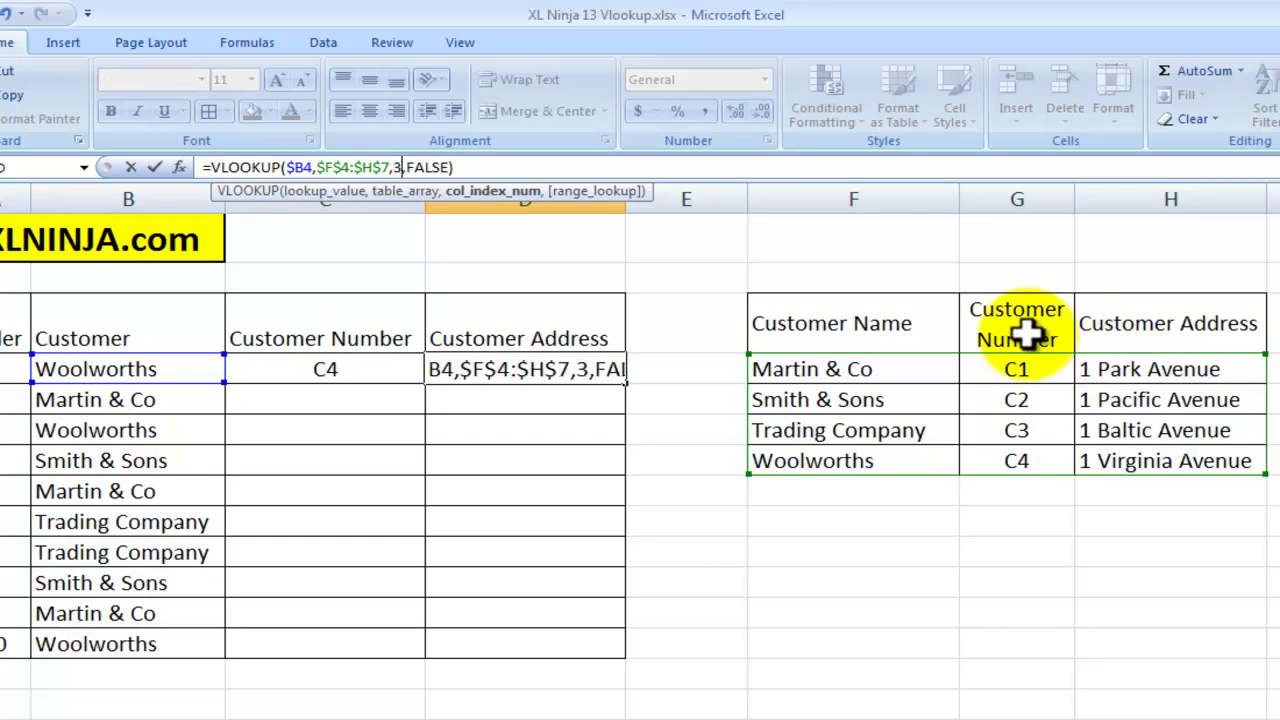
pyautogui.press('Return')
pyautogui.press('Up')
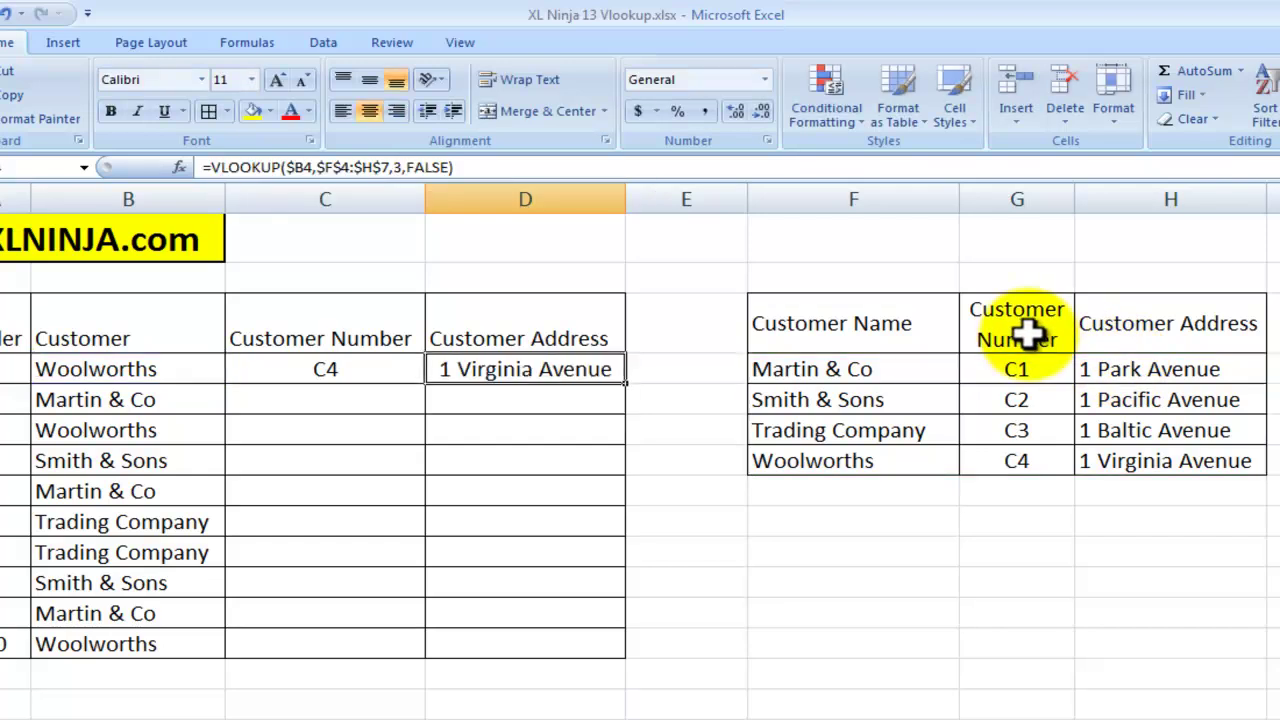
pyautogui.click(1170, 459)
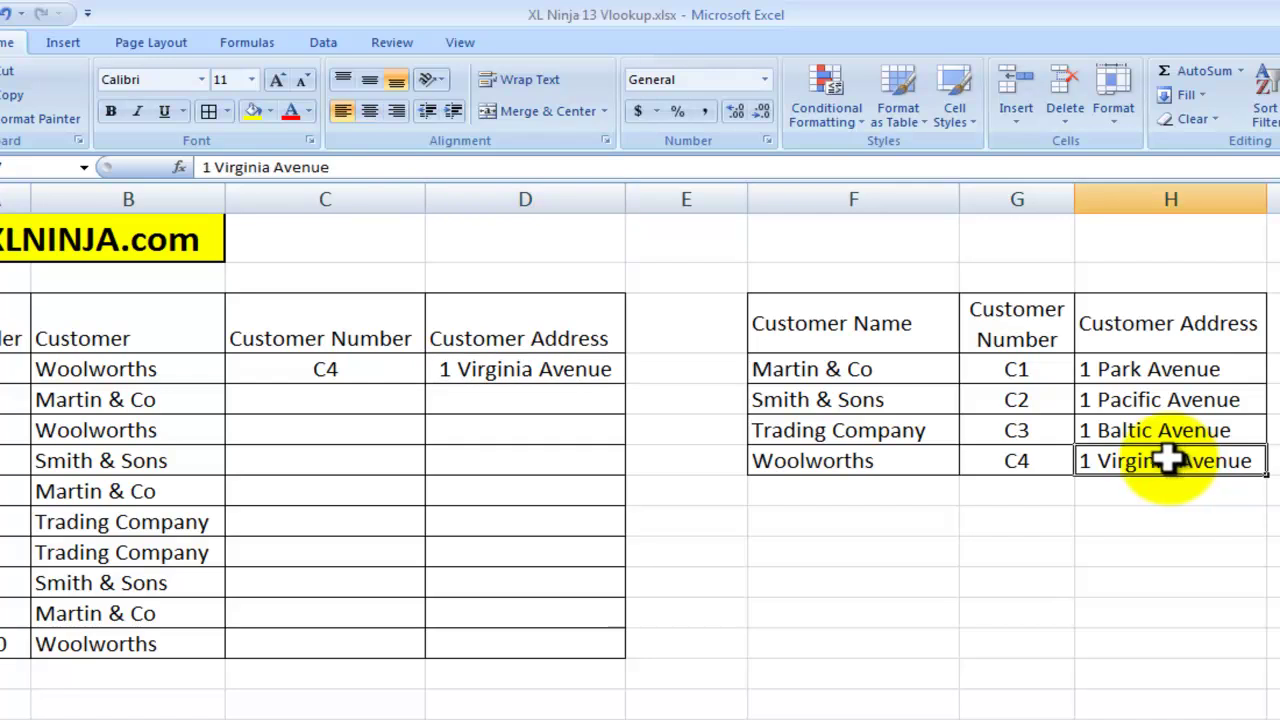
pyautogui.click(533, 372)
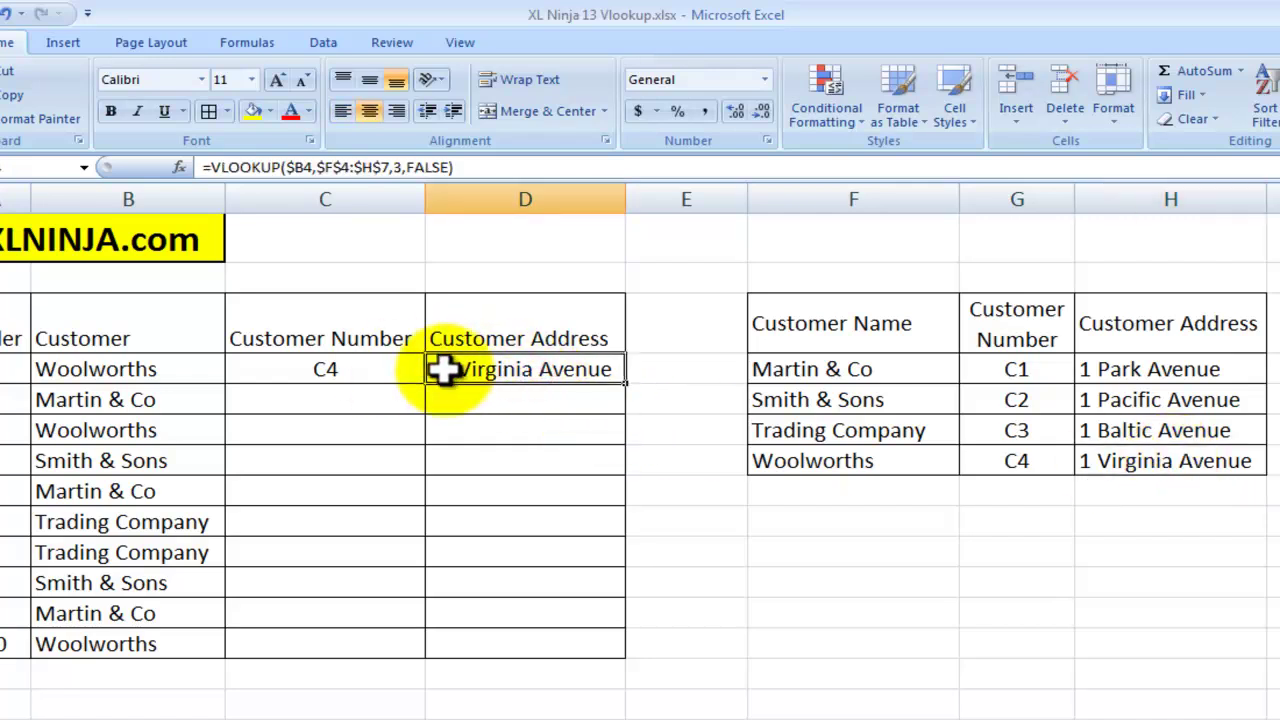
# Copy the C4:D4 lookup formulas down through row 13 for all ten orders
pyautogui.click(388, 372)
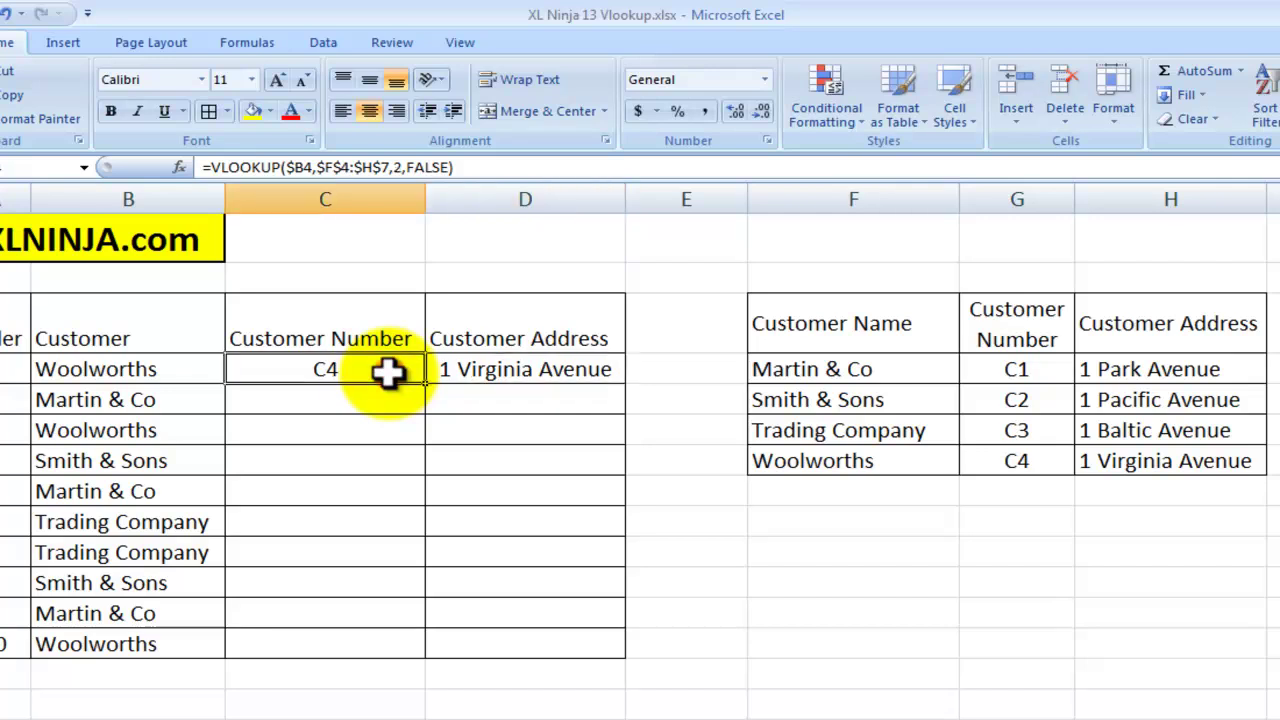
pyautogui.hotkey('shift', 'Right')
pyautogui.hotkey('ctrl', 'c')
pyautogui.hotkey('shift', 'Down')
pyautogui.hotkey('shift', 'Down')
pyautogui.hotkey('shift', 'Down')
pyautogui.hotkey('shift', 'Down')
pyautogui.hotkey('shift', 'Down')
pyautogui.hotkey('shift', 'Down')
pyautogui.hotkey('shift', 'Down')
pyautogui.hotkey('shift', 'Down')
pyautogui.hotkey('shift', 'Down')
pyautogui.hotkey('ctrl', 'v')
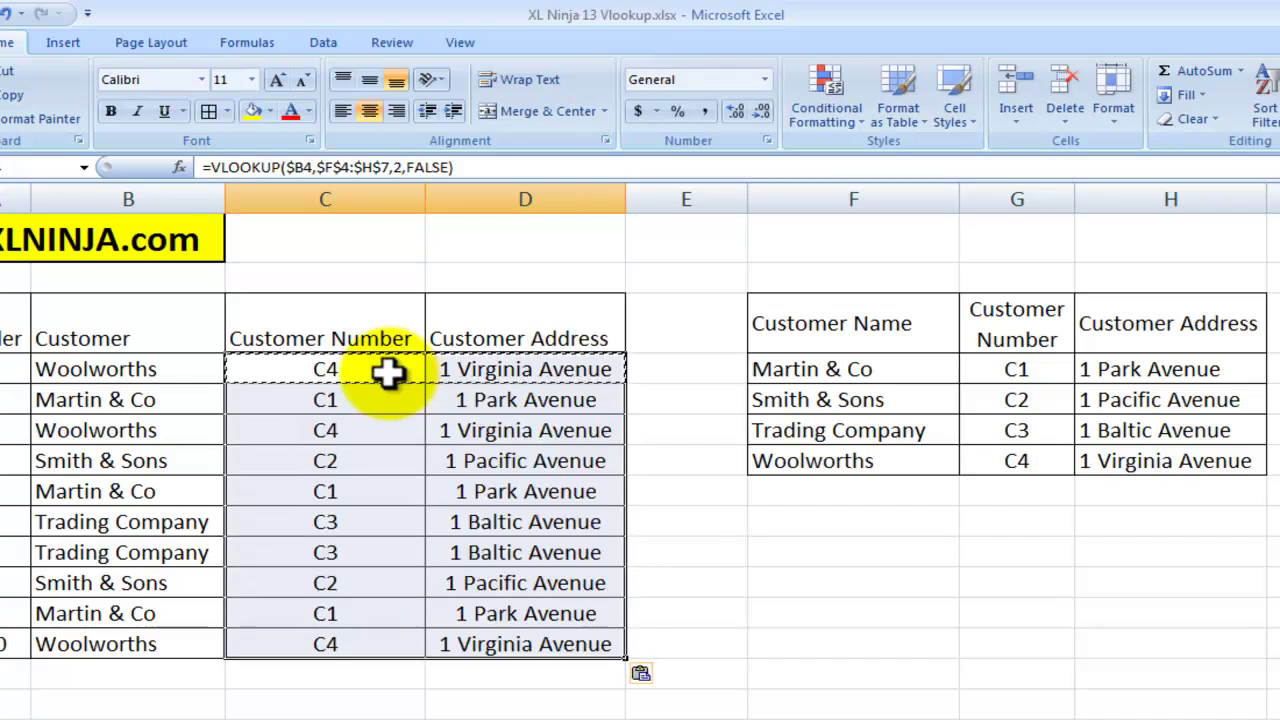
pyautogui.click(388, 372)
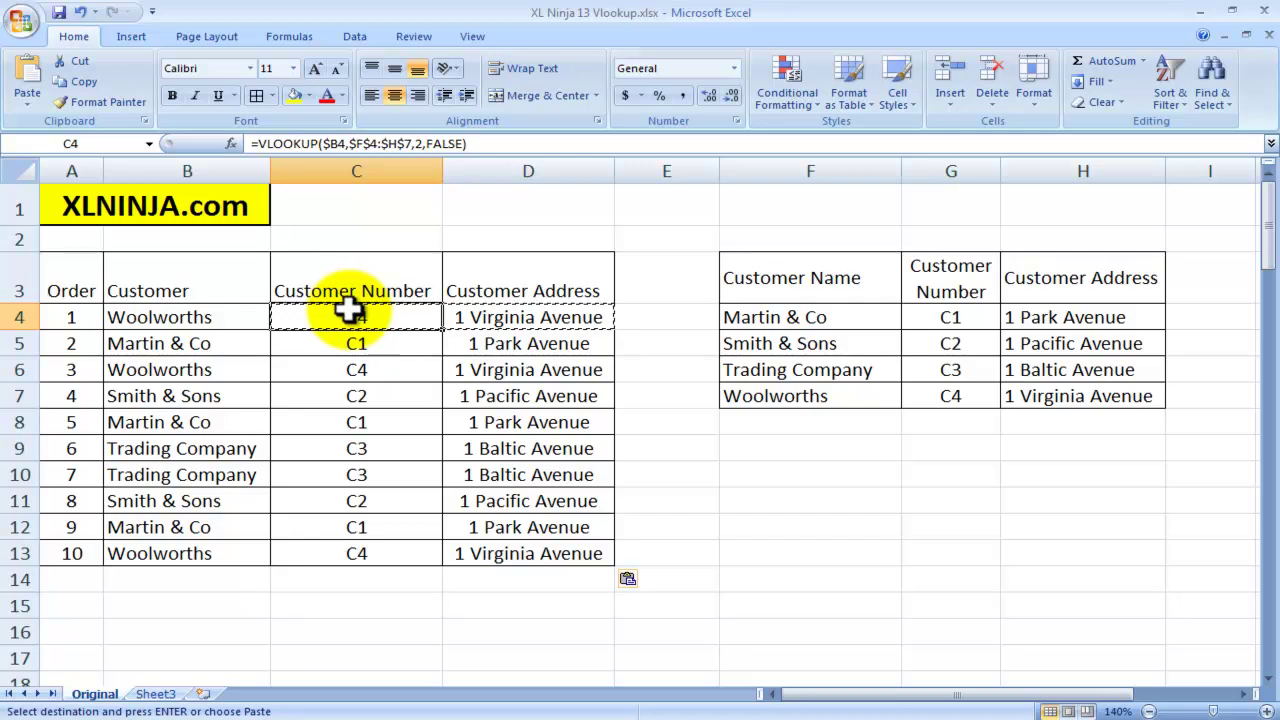
pyautogui.moveTo(221, 317); pyautogui.dragTo(196, 532)
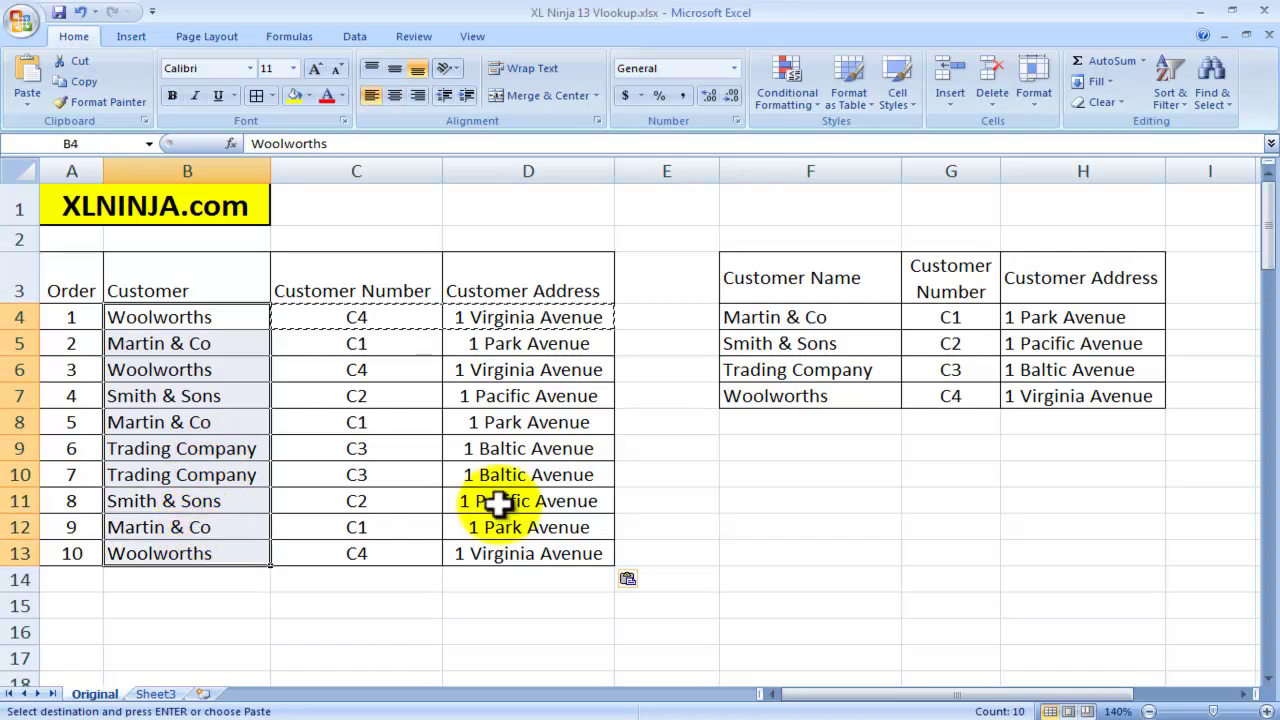
pyautogui.click(806, 318)
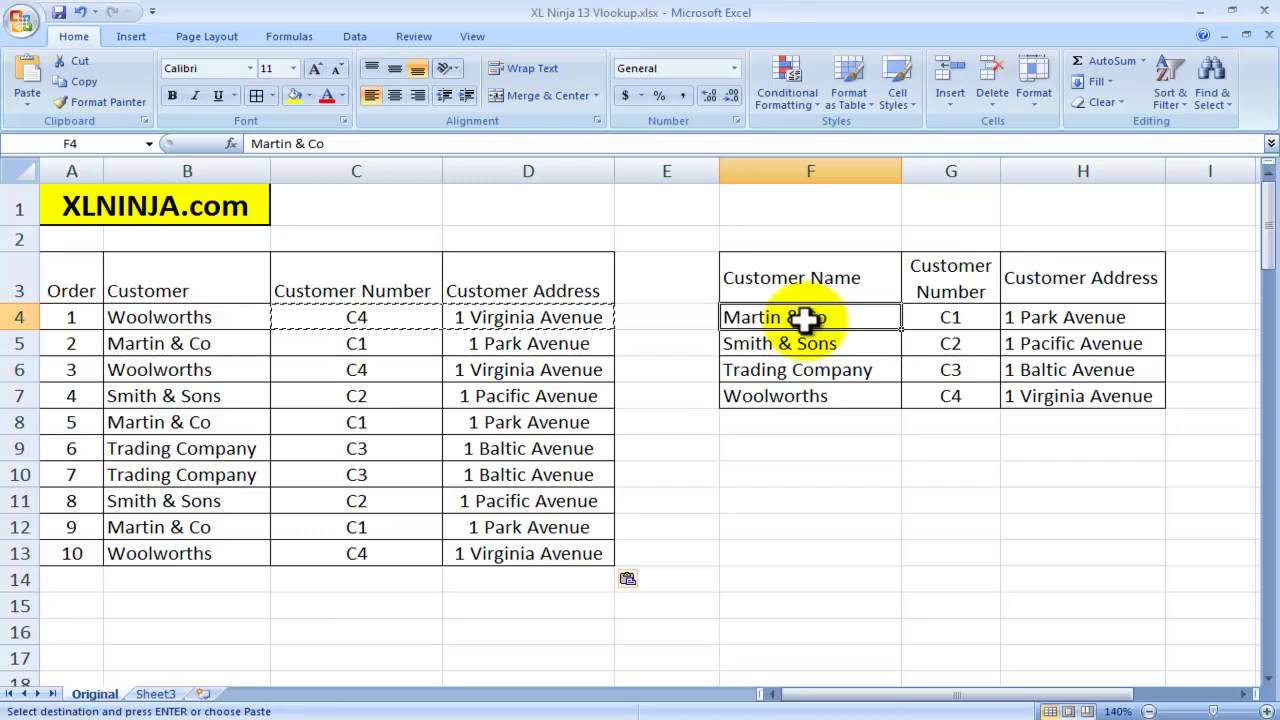
pyautogui.press('Right')
pyautogui.press('Right')
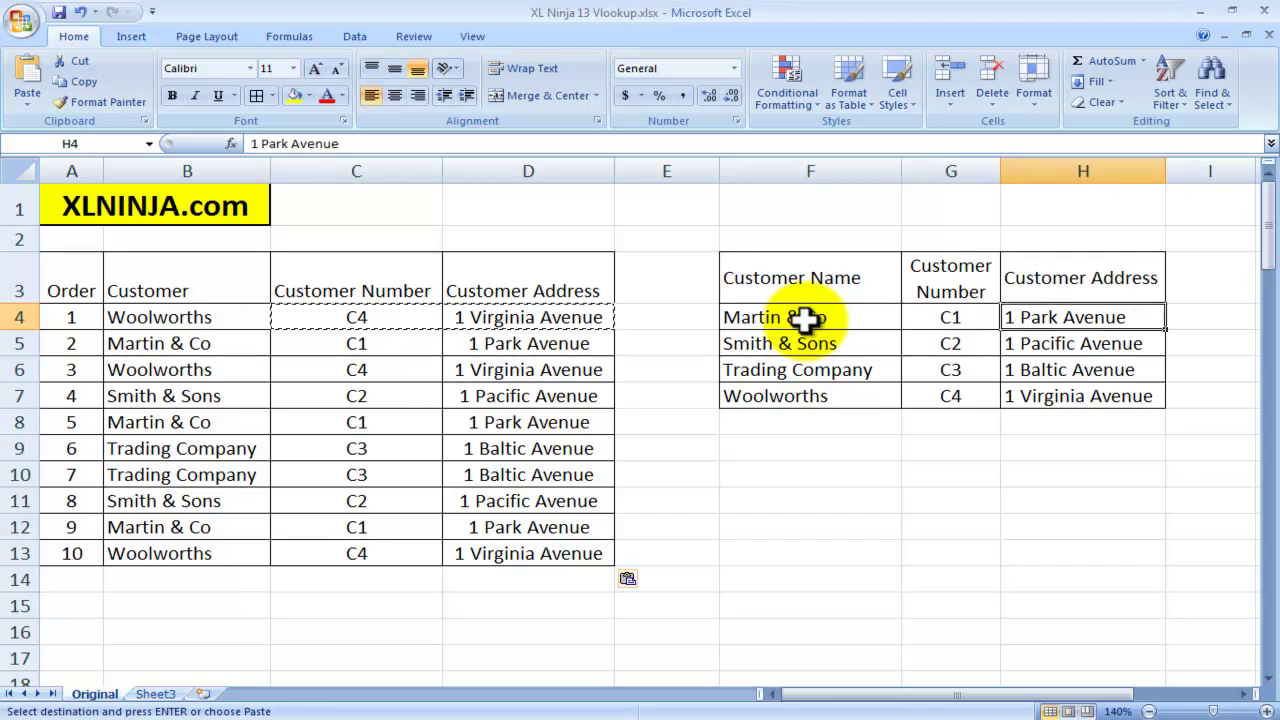
pyautogui.press('Left')
pyautogui.press('Up')
pyautogui.press('Right')
pyautogui.press('Down')
pyautogui.press('Down')
pyautogui.press('Up')
pyautogui.press('Up')
pyautogui.press('Right')
pyautogui.press('Right')
pyautogui.press('Right')
pyautogui.press('Right')
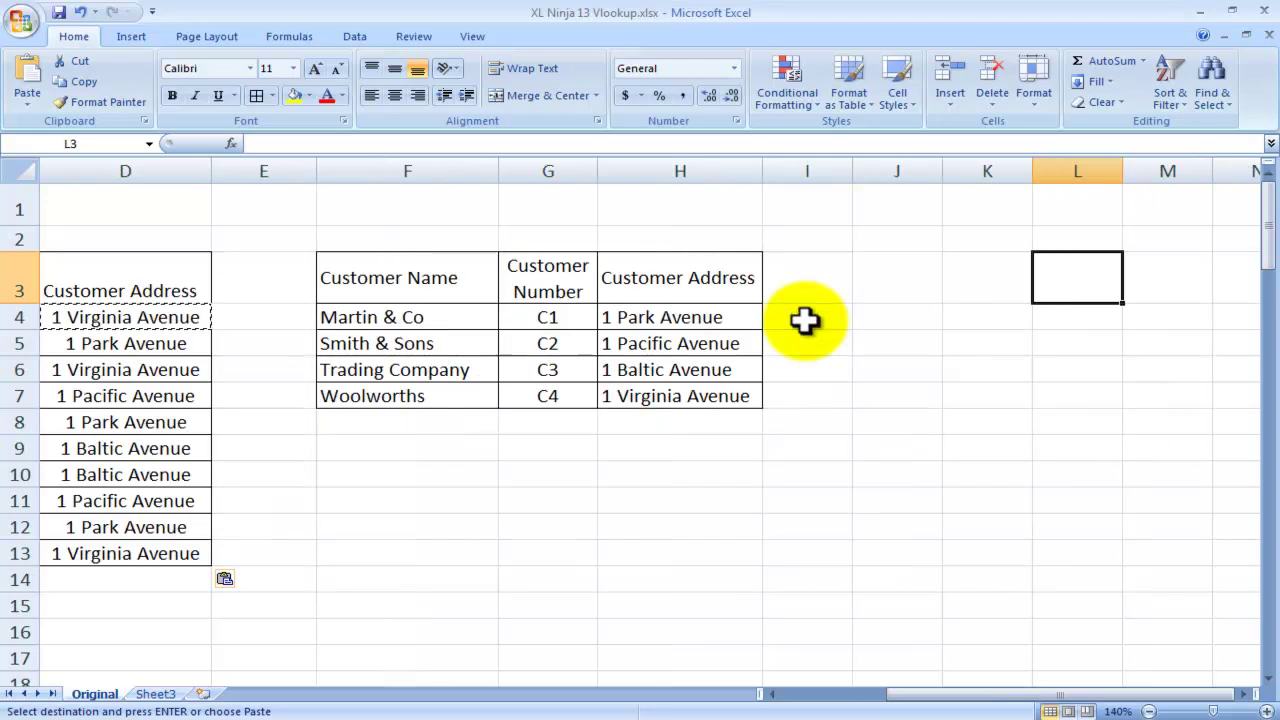
pyautogui.press('Right')
pyautogui.press('Left')
pyautogui.press('Left')
pyautogui.press('Left')
pyautogui.press('Left')
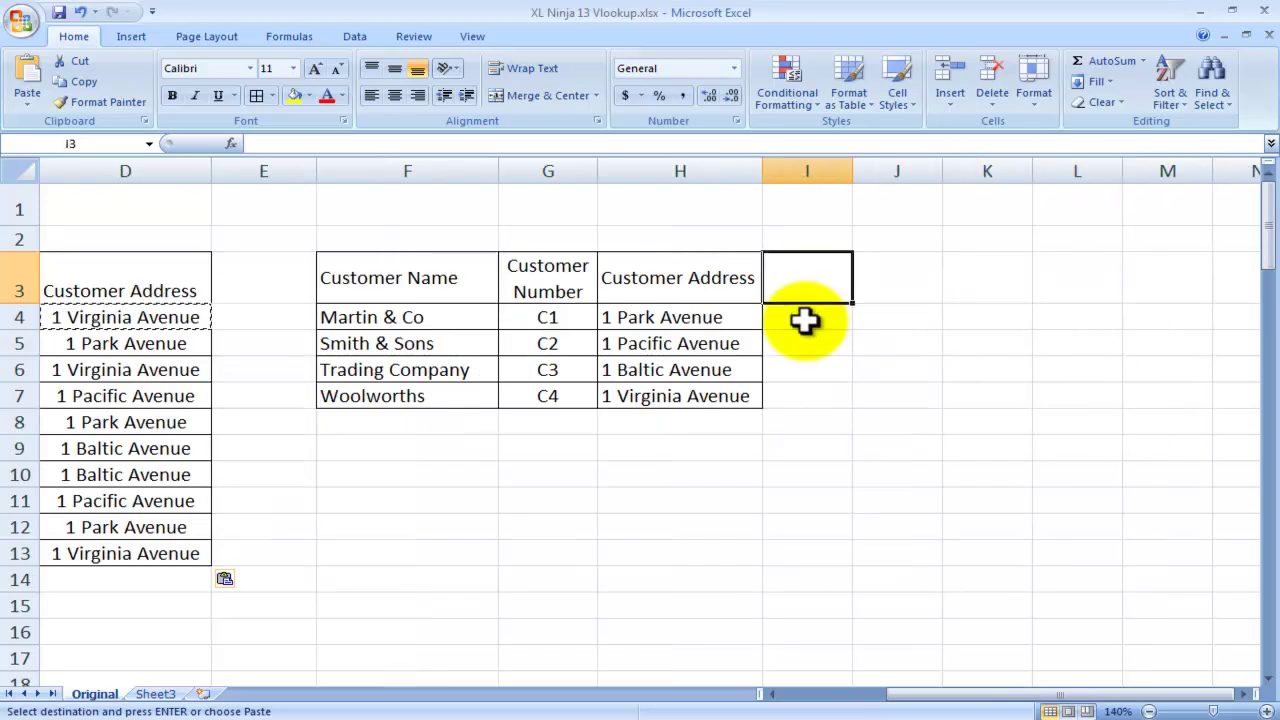
pyautogui.press('Right')
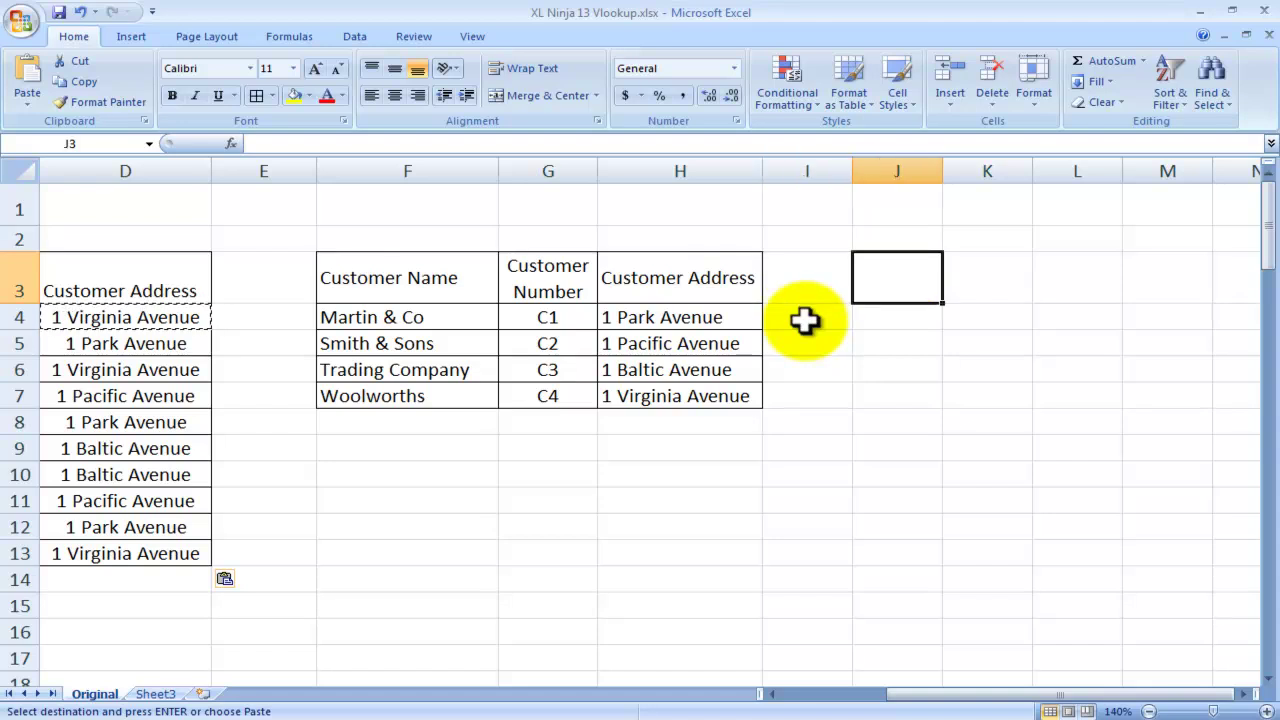
pyautogui.press('Right')
pyautogui.press('Left')
pyautogui.press('Left')
pyautogui.press('Left')
pyautogui.press('Left')
pyautogui.press('Left')
pyautogui.press('Right')
pyautogui.press('Right')
pyautogui.press('Left')
pyautogui.press('Left')
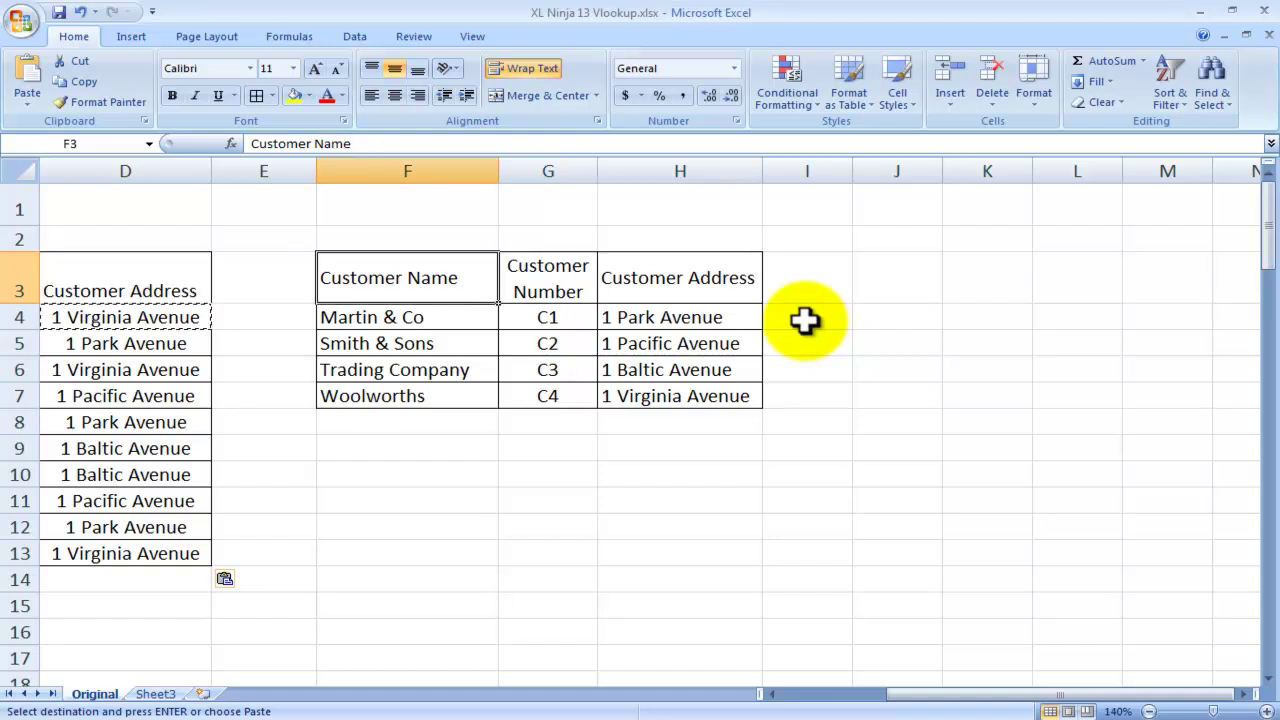
pyautogui.hotkey('shift', 'Right')
pyautogui.hotkey('shift', 'Right')
pyautogui.hotkey('shift', 'Right')
pyautogui.hotkey('shift', 'Right')
pyautogui.hotkey('shift', 'Right')
pyautogui.hotkey('shift', 'Right')
pyautogui.hotkey('shift', 'Right')
pyautogui.hotkey('shift', 'Down')
pyautogui.hotkey('shift', 'Down')
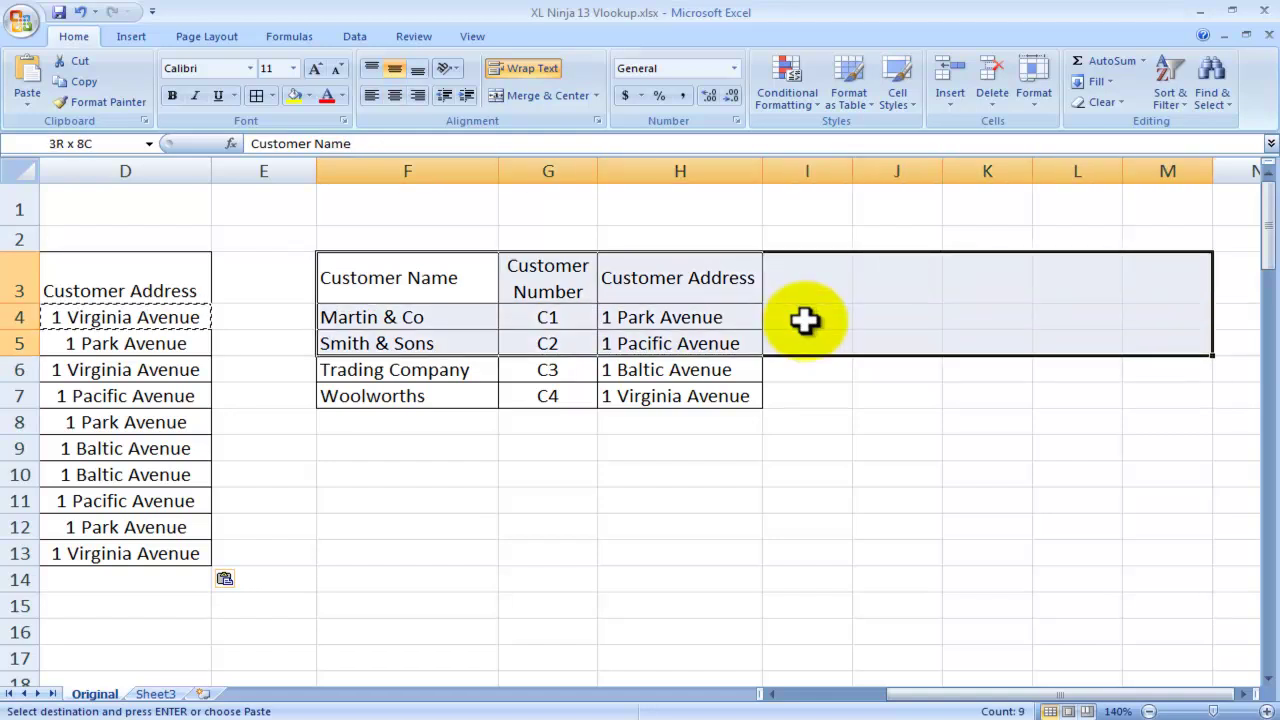
pyautogui.hotkey('shift', 'Down')
pyautogui.hotkey('shift', 'Down')
pyautogui.hotkey('shift', 'Down')
pyautogui.moveTo(443, 317); pyautogui.dragTo(443, 445)
pyautogui.moveTo(880, 698); pyautogui.dragTo(737, 702)
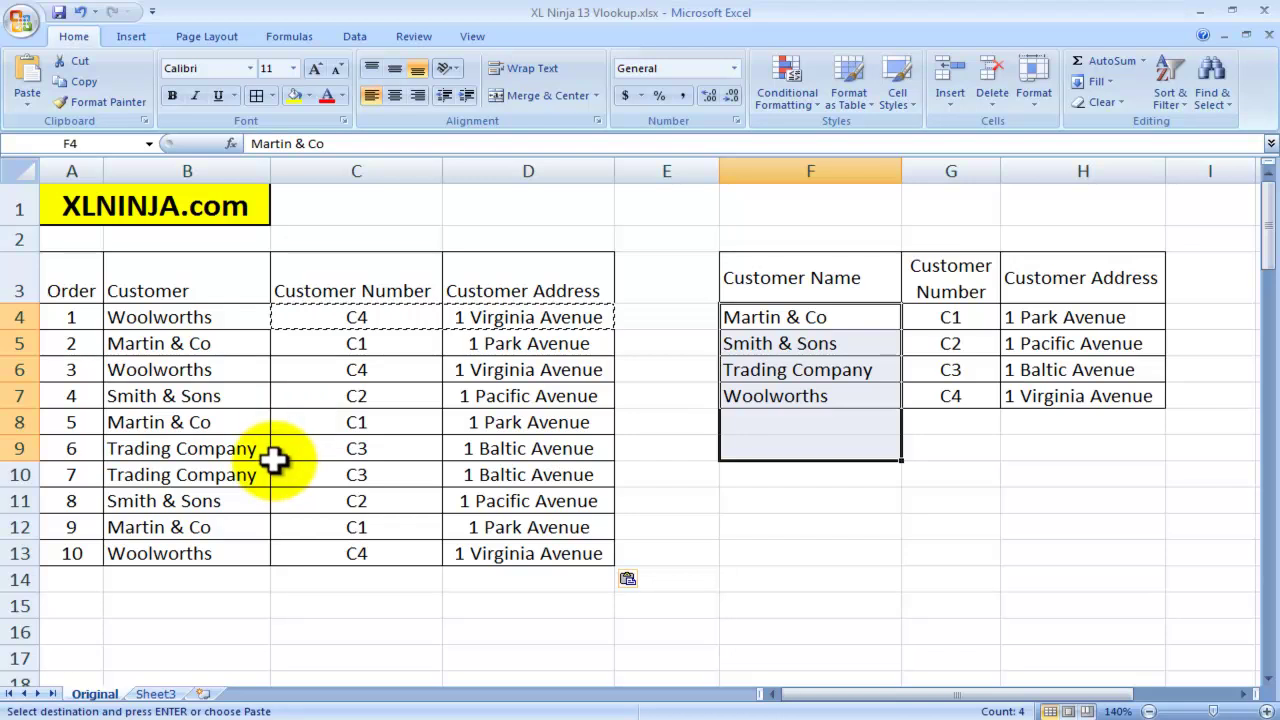
pyautogui.click(223, 316)
pyautogui.click(50, 320)
pyautogui.click(143, 318)
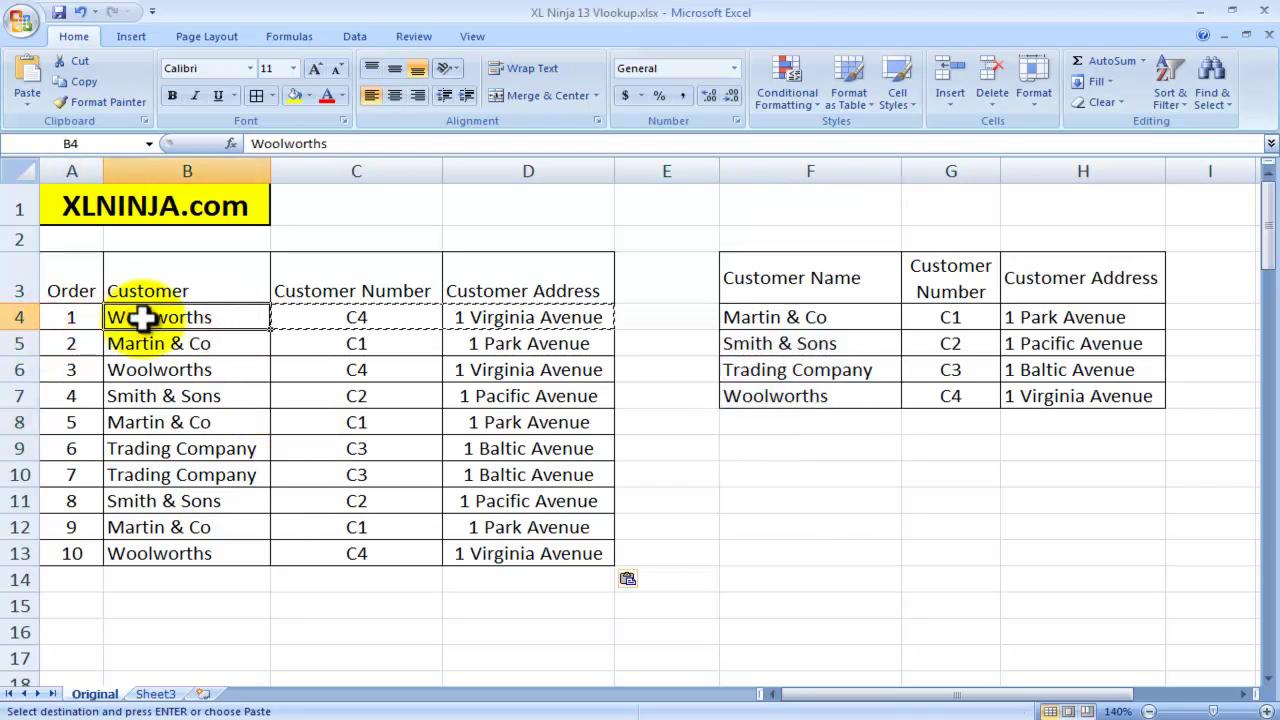
pyautogui.click(334, 318)
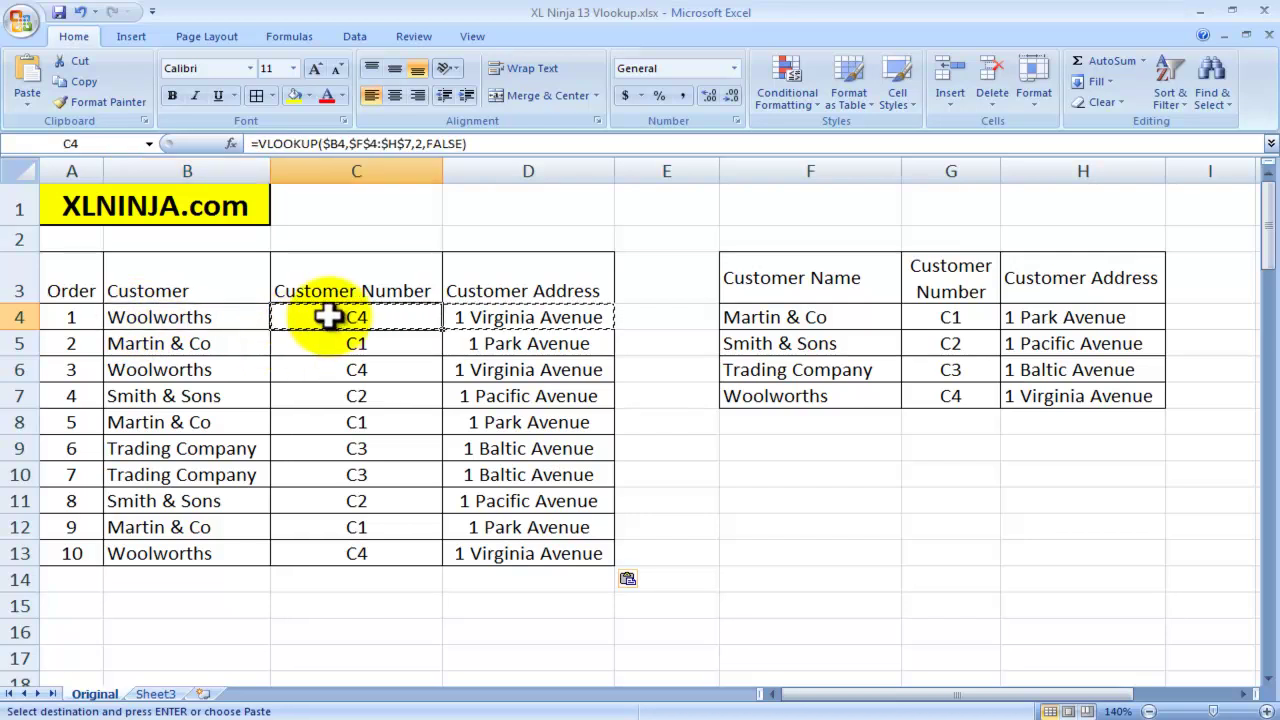